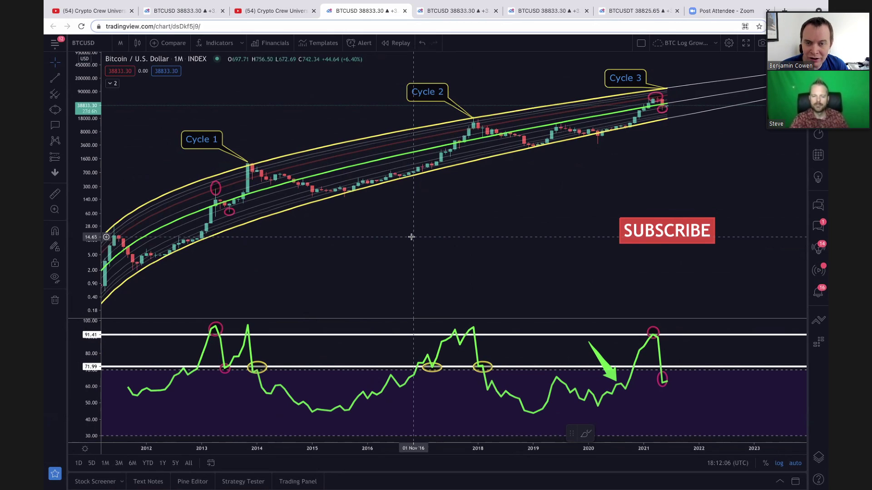
- Switch to the Crypto Crew University YouTube channel, subscribe to it and turn on all notifications
left_click(262, 11)
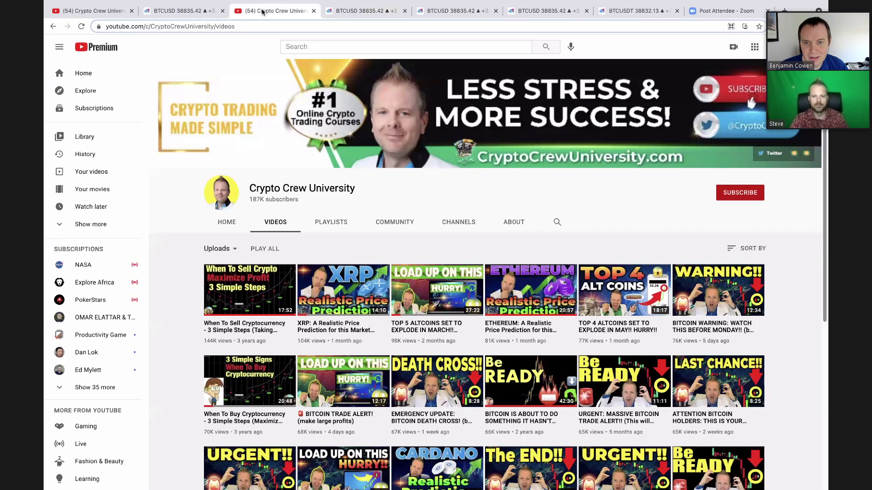
left_click(733, 196)
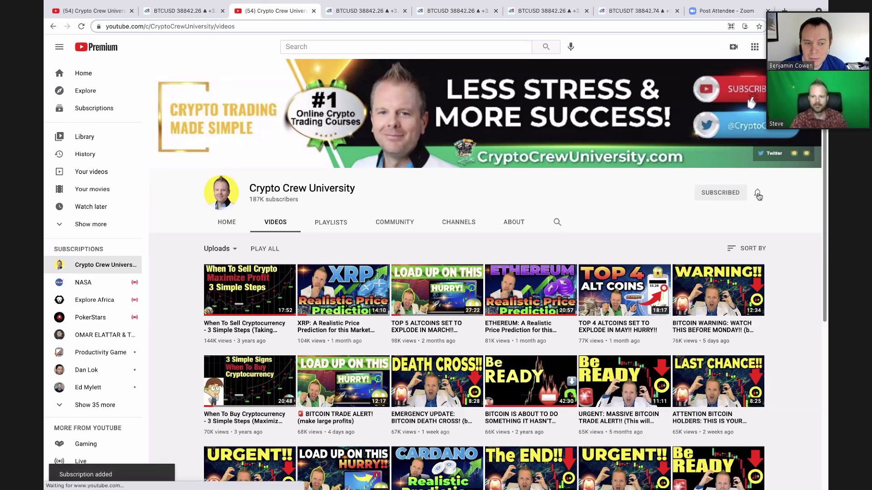
left_click(758, 193)
left_click(765, 214)
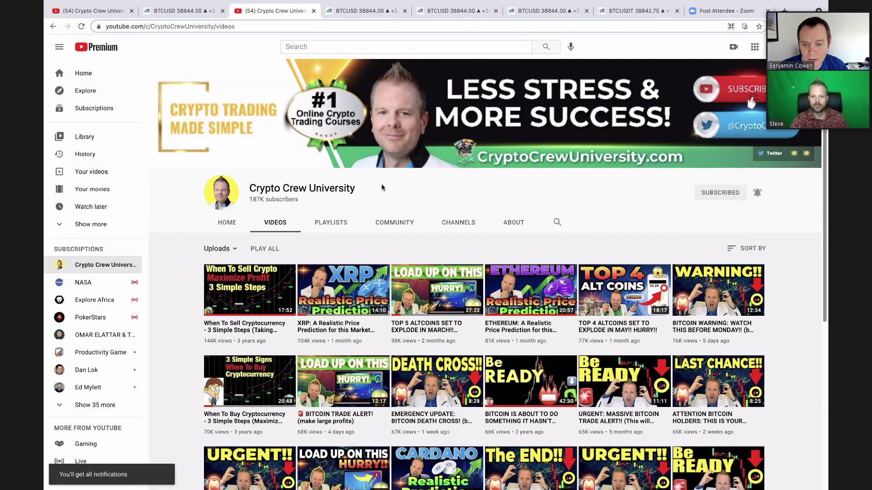
triple_click(247, 191)
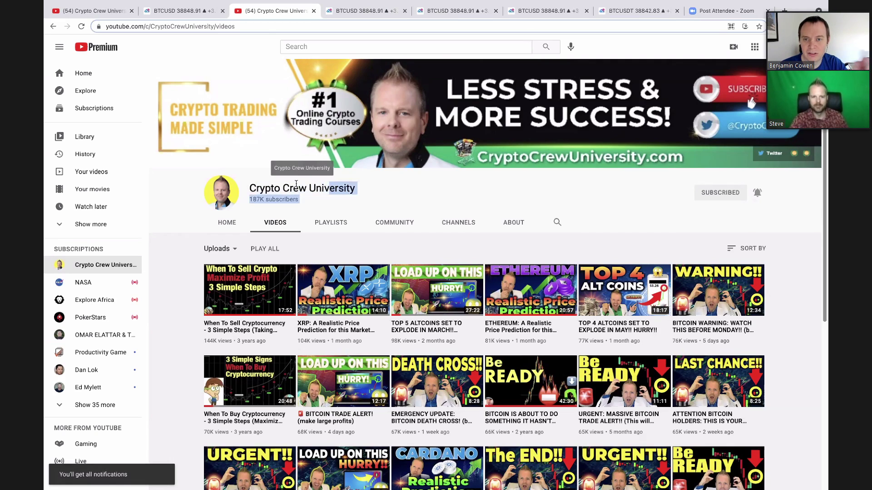
left_click(245, 190)
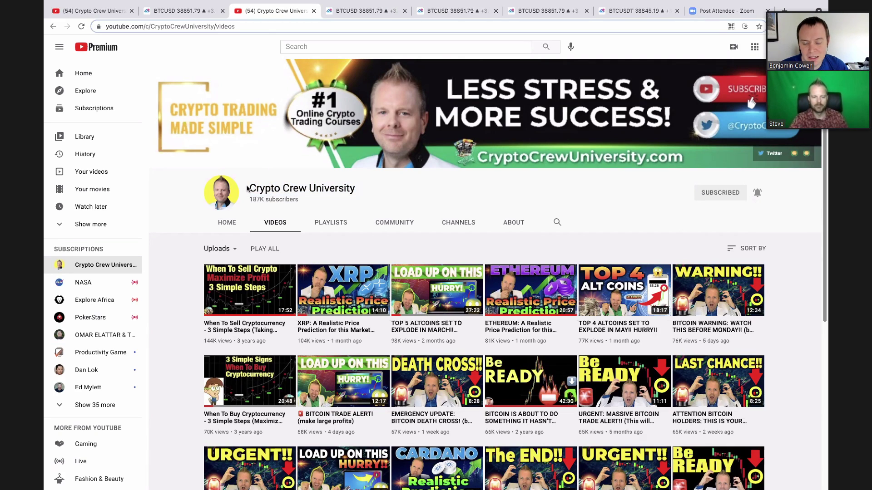
left_click_drag(249, 196, 379, 194)
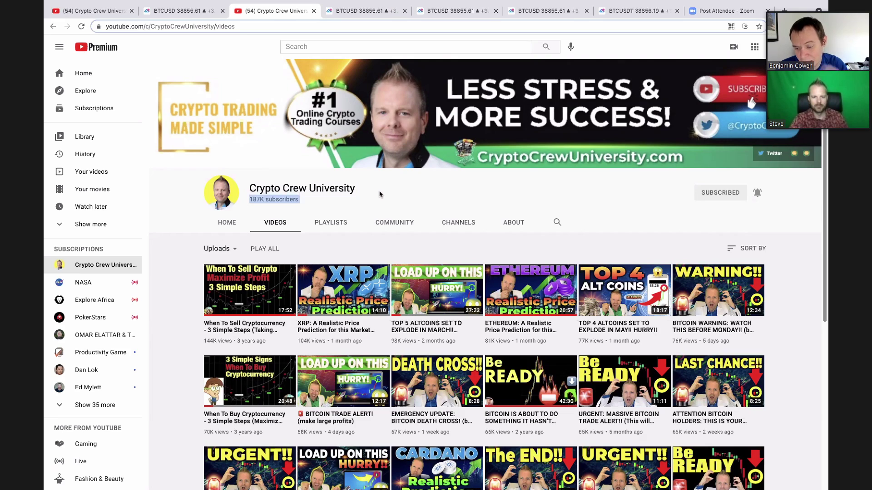
left_click(397, 189)
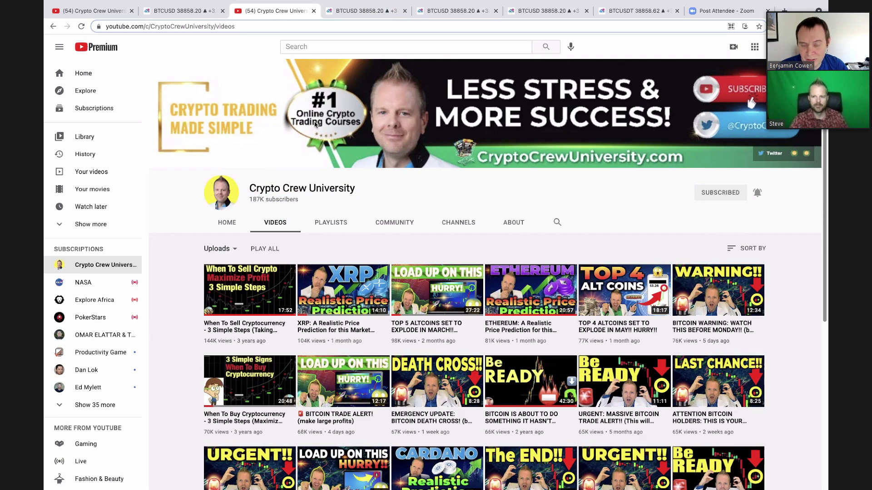
- Switch to the monthly BTCUSD chart on TradingView and examine the log growth bands and oscillator between the Cycle 1 and Cycle 2 peaks
left_click(352, 11)
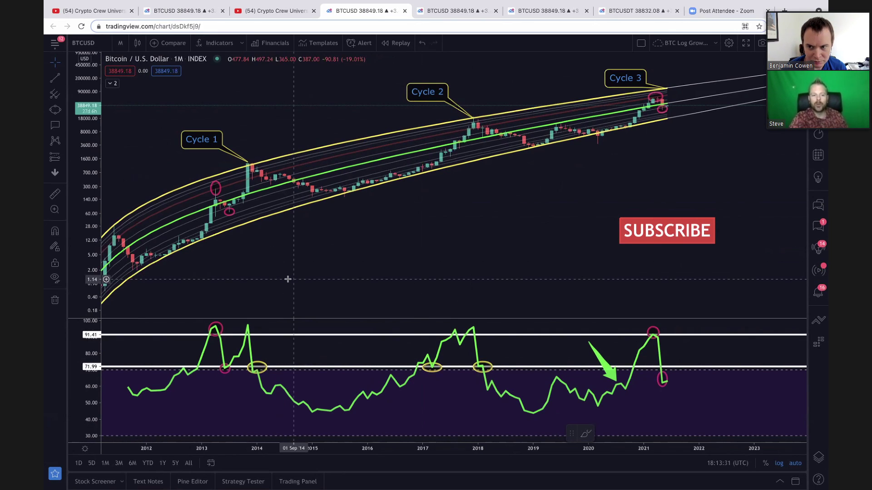
scroll(287, 278, "down", 3)
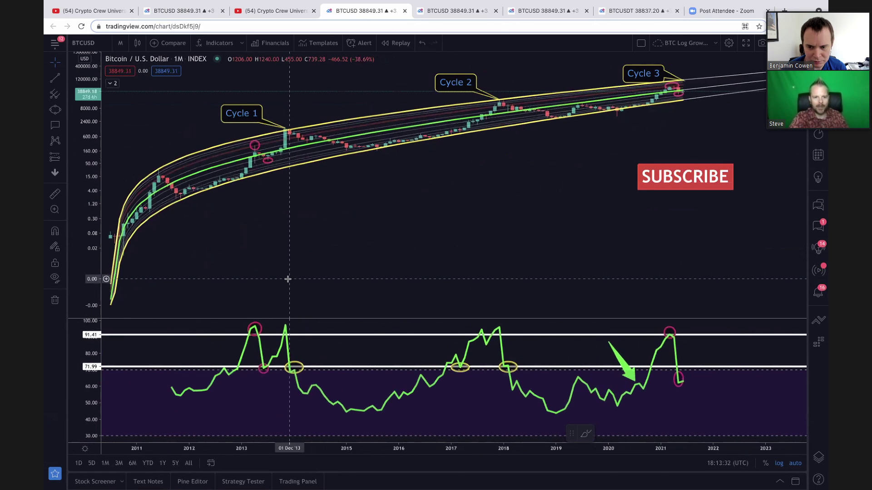
scroll(288, 279, "up", 2)
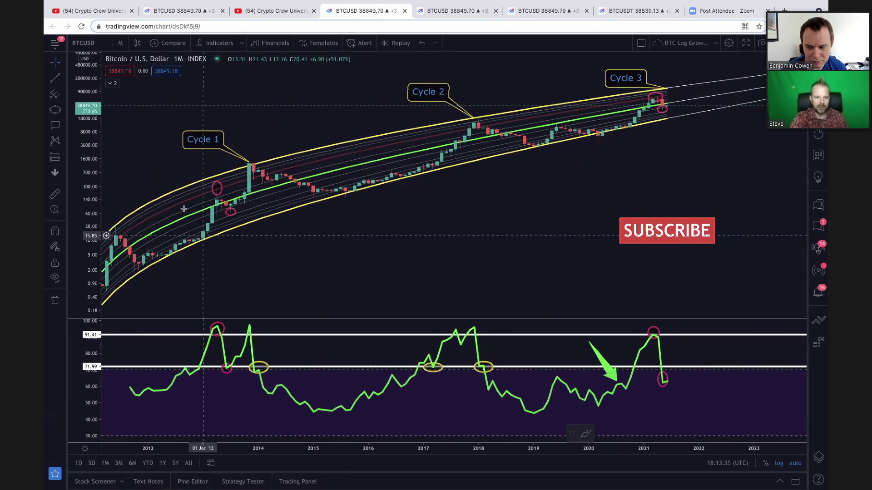
scroll(288, 235, "up", 1)
scroll(288, 236, "up", 2)
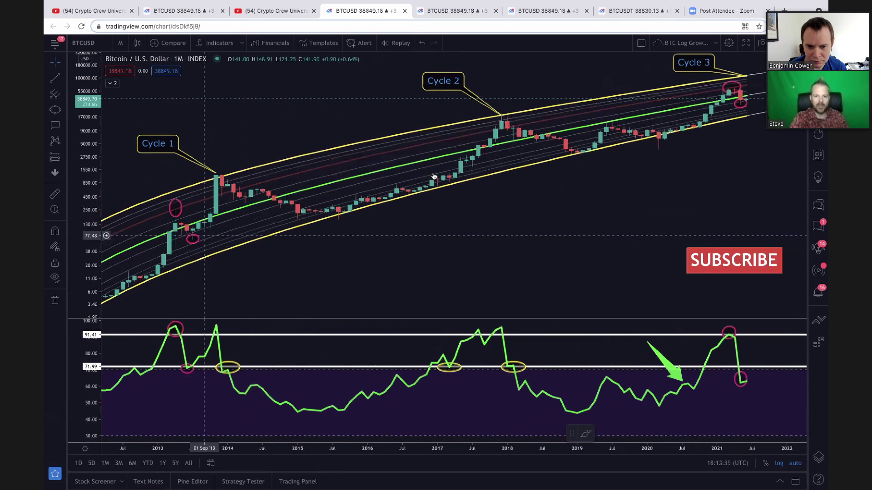
scroll(439, 176, "up", 2)
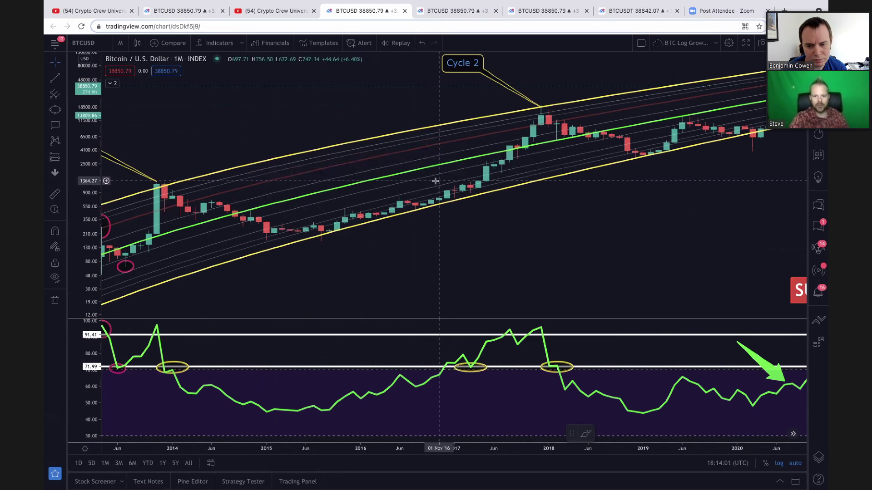
- Examine Bitcoin's early price history from 2010 through the Cycle 1 peak against the outer yellow growth bands
scroll(435, 181, "down", 4)
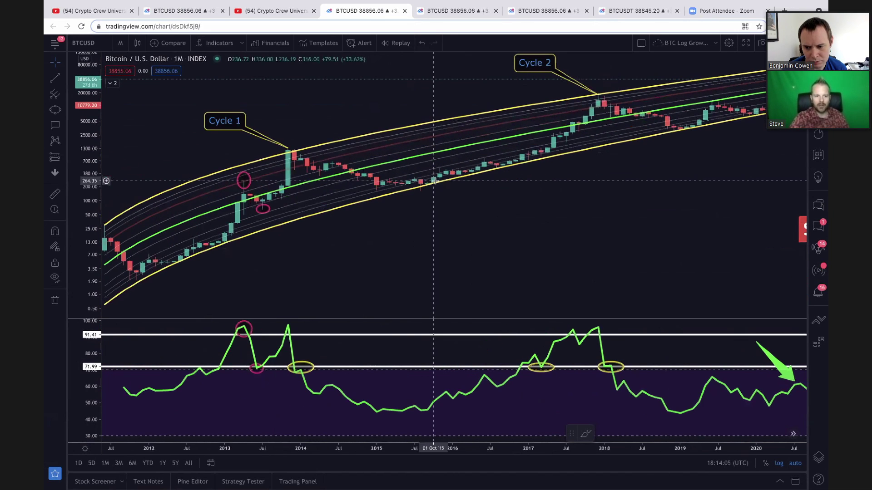
scroll(435, 181, "down", 2)
scroll(436, 181, "down", 3)
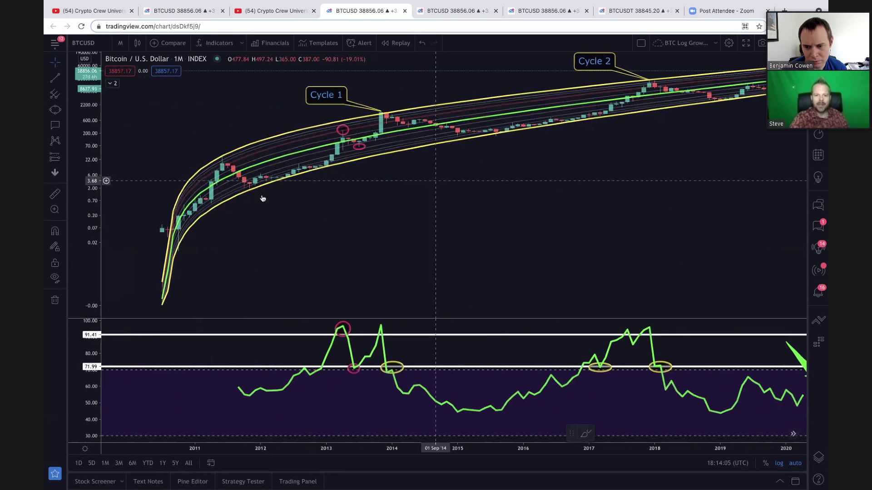
scroll(263, 199, "up", 2)
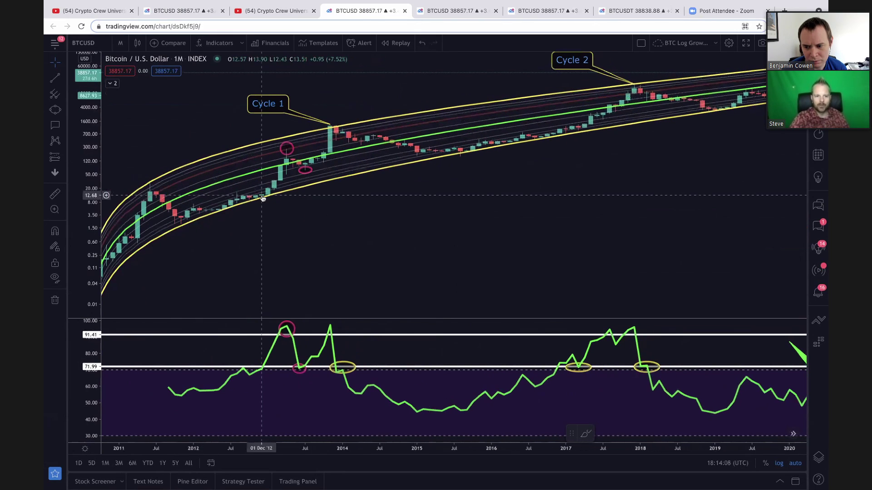
scroll(263, 199, "down", 3)
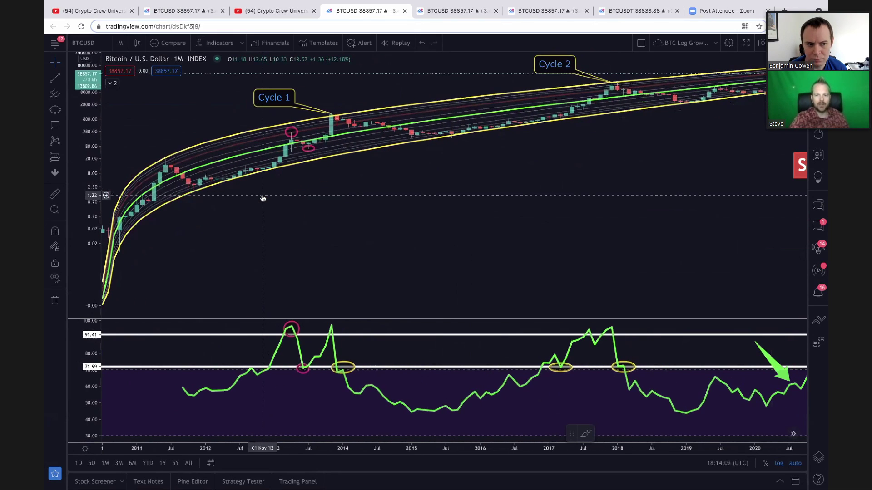
left_click_drag(262, 198, 233, 183)
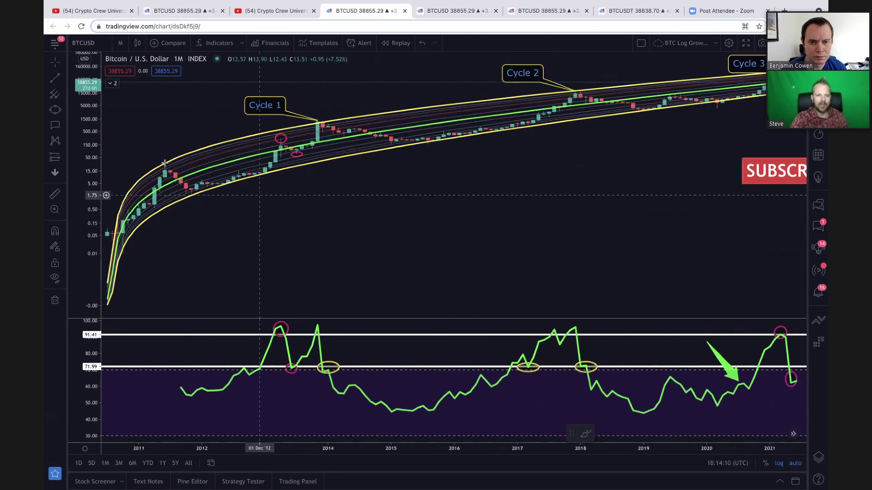
left_click_drag(165, 165, 154, 186)
scroll(165, 169, "down", 2)
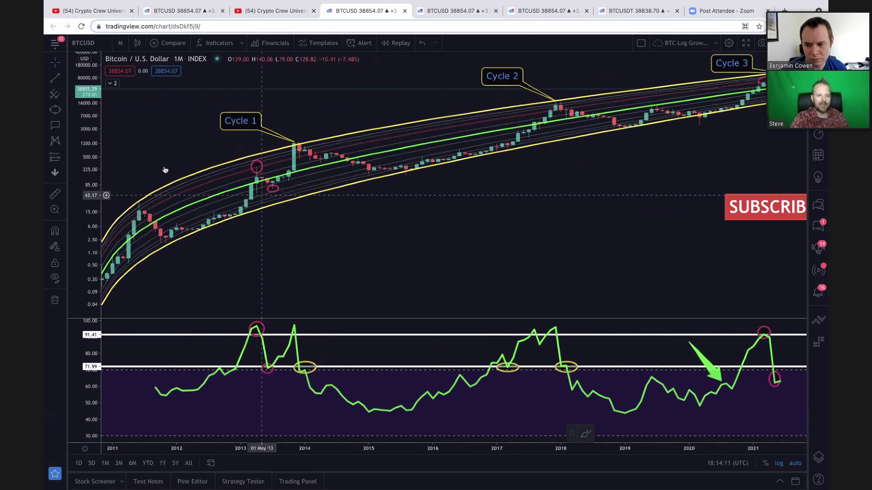
scroll(165, 170, "down", 3)
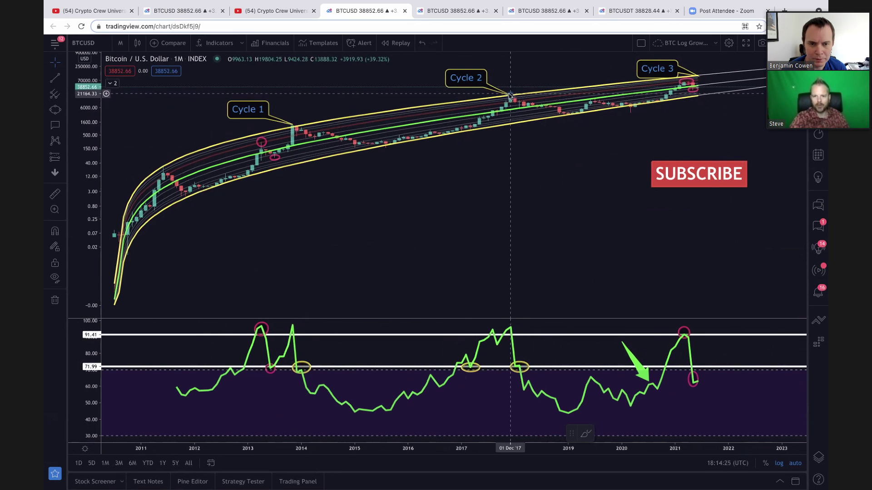
- Examine the price action from the Cycle 2 peak to the circled 2021 candles near the Cycle 3 callout
scroll(510, 96, "up", 1)
scroll(509, 97, "up", 1)
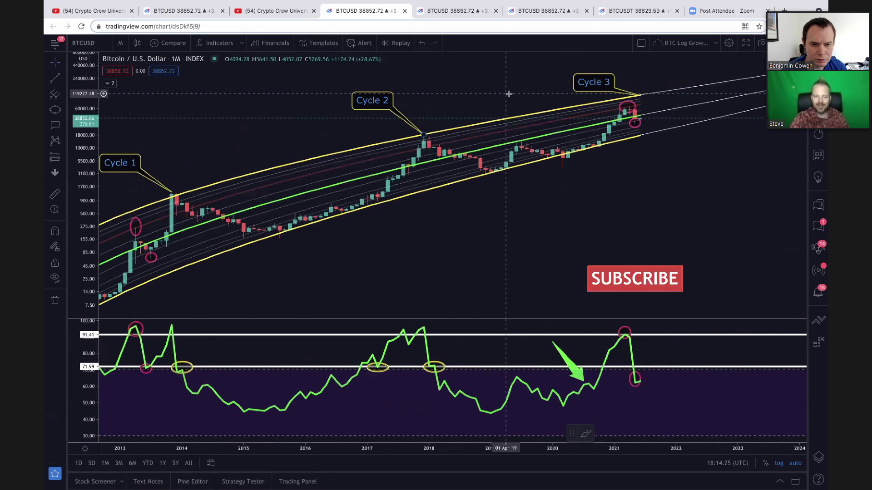
scroll(451, 160, "up", 1)
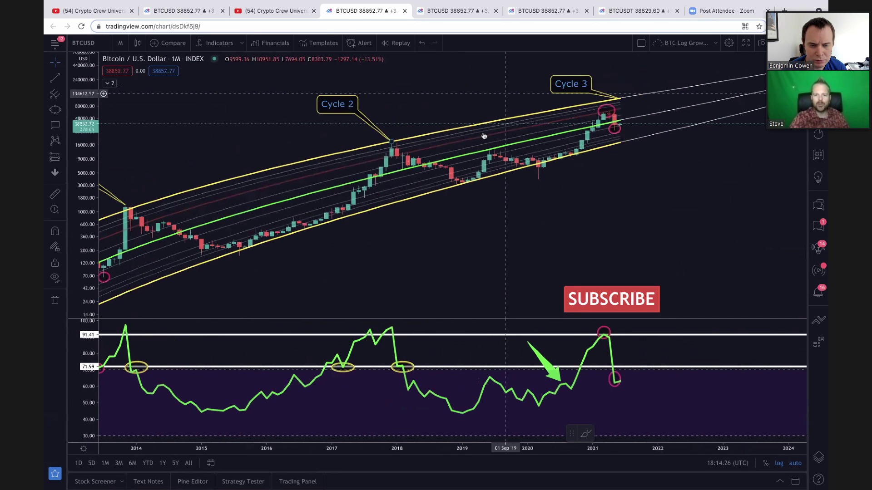
scroll(482, 157, "up", 1)
scroll(487, 98, "up", 1)
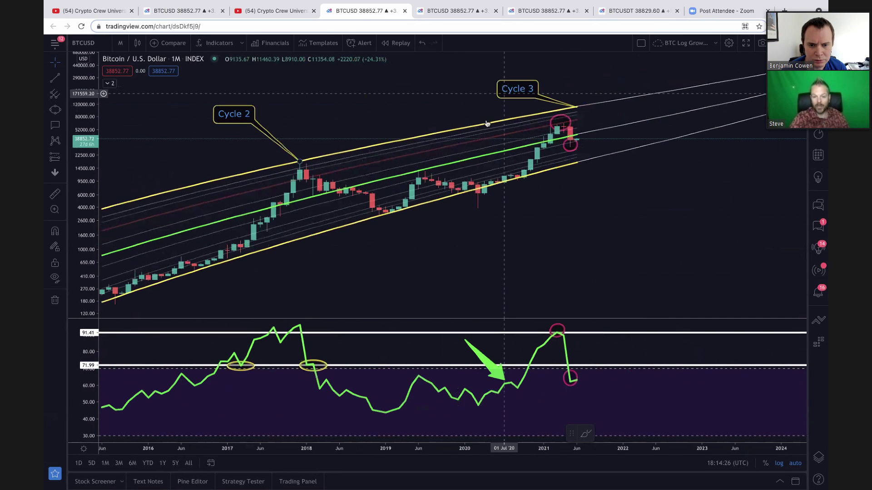
scroll(502, 117, "up", 1)
scroll(485, 183, "up", 1)
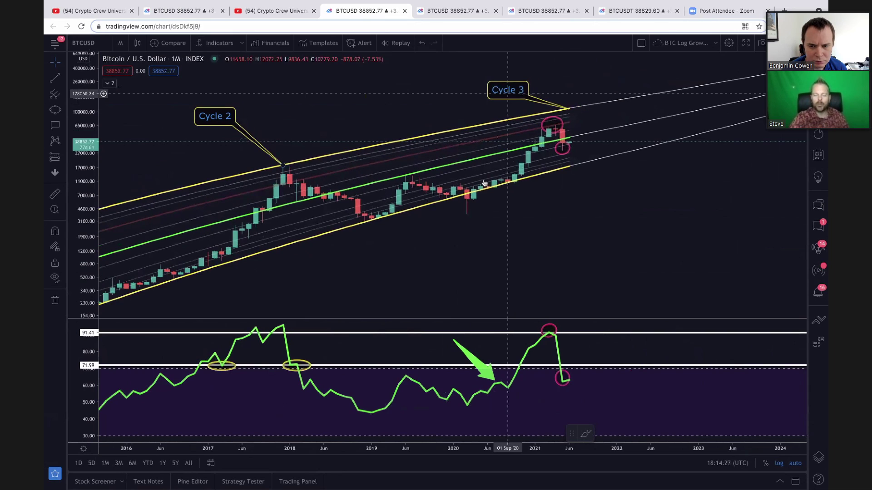
scroll(484, 183, "up", 1)
scroll(485, 183, "up", 2)
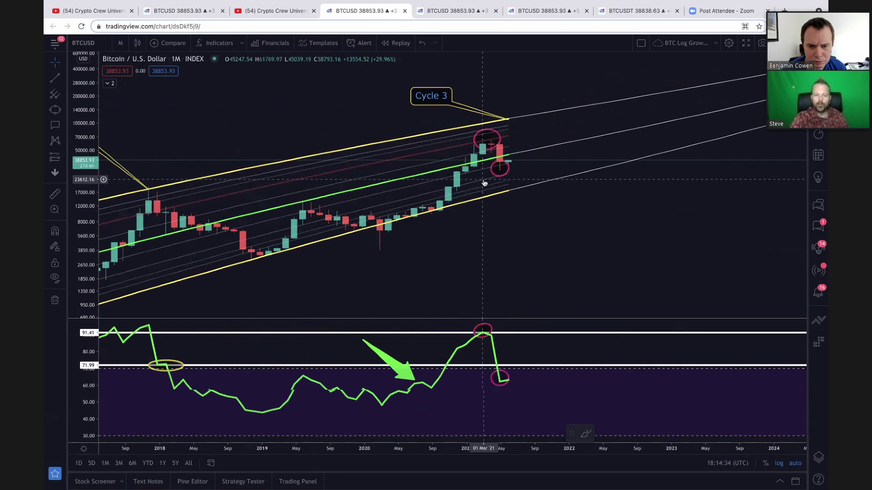
- Compare the Cycle 1, Cycle 2 and Cycle 3 price moves and their oscillator peaks across the wider chart history
scroll(485, 183, "down", 3)
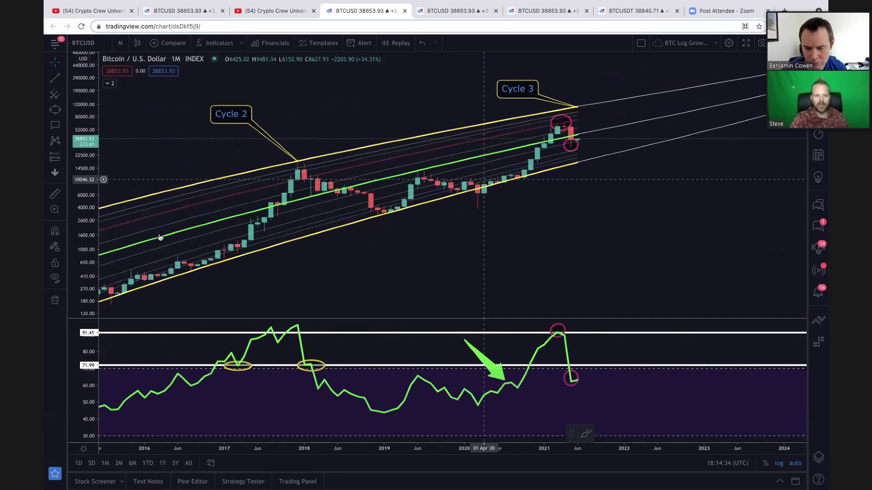
scroll(219, 210, "down", 2)
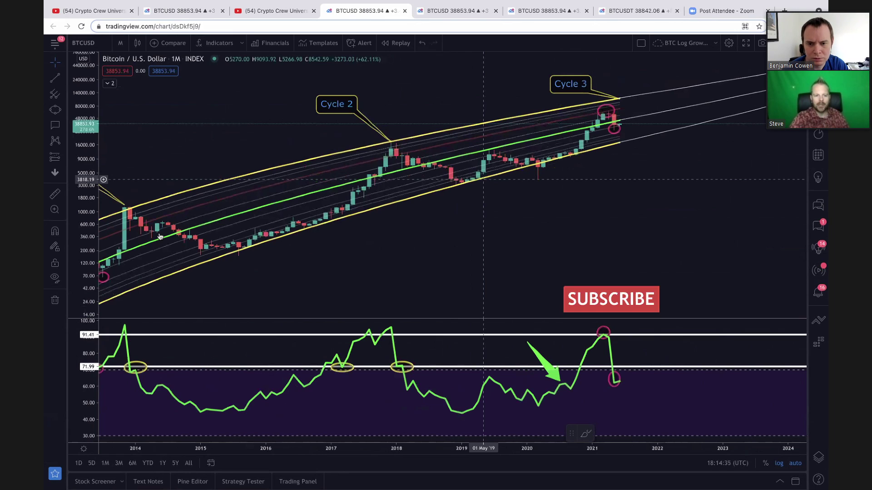
scroll(159, 236, "down", 2)
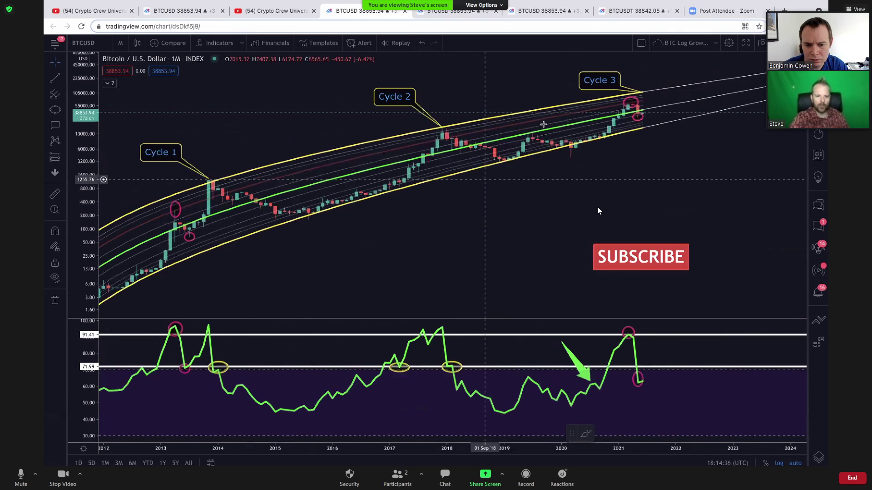
scroll(544, 125, "down", 2)
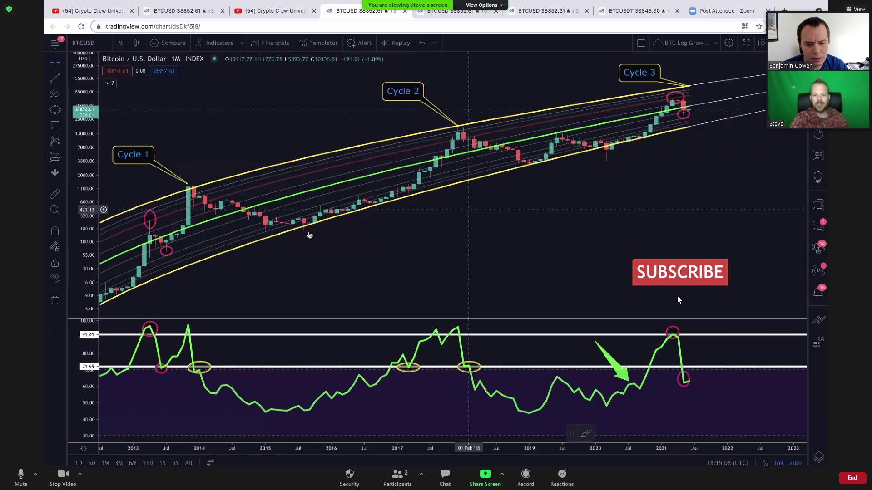
- Examine the 2015 to 2017 climb from the lower growth band toward the Cycle 2 peak and the matching oscillator readings
scroll(312, 235, "up", 2)
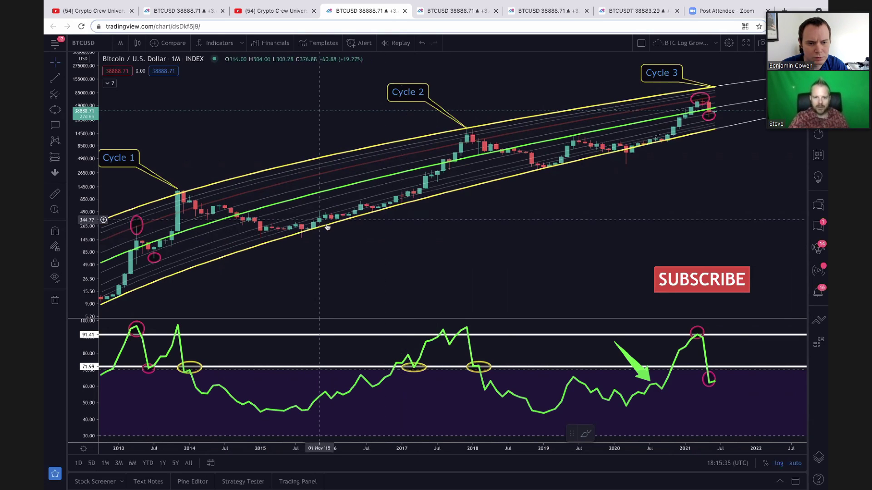
scroll(327, 227, "up", 1)
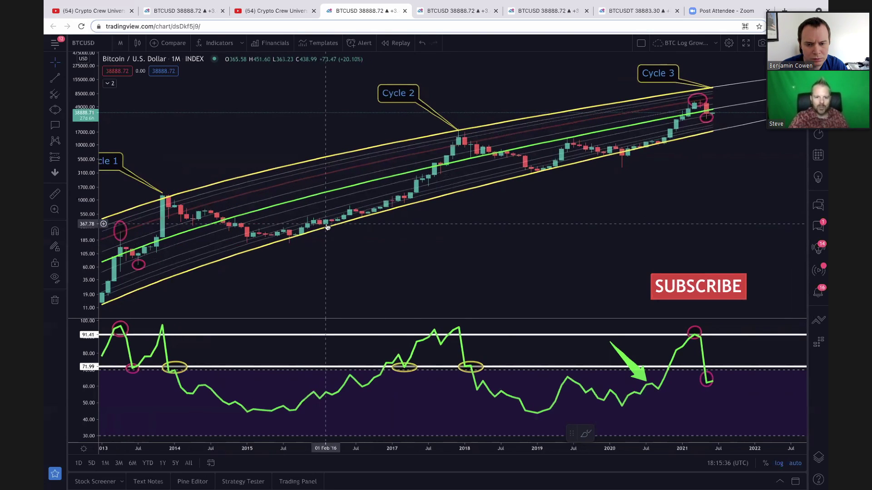
scroll(277, 251, "up", 1)
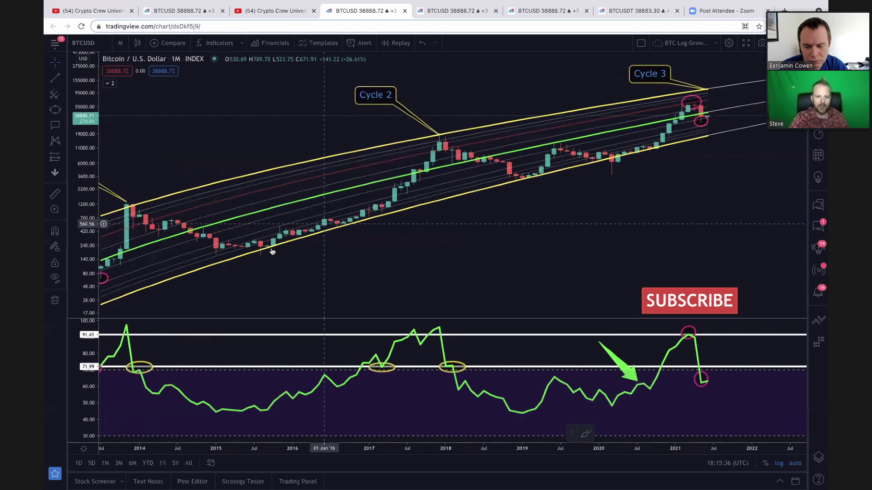
scroll(344, 198, "up", 1)
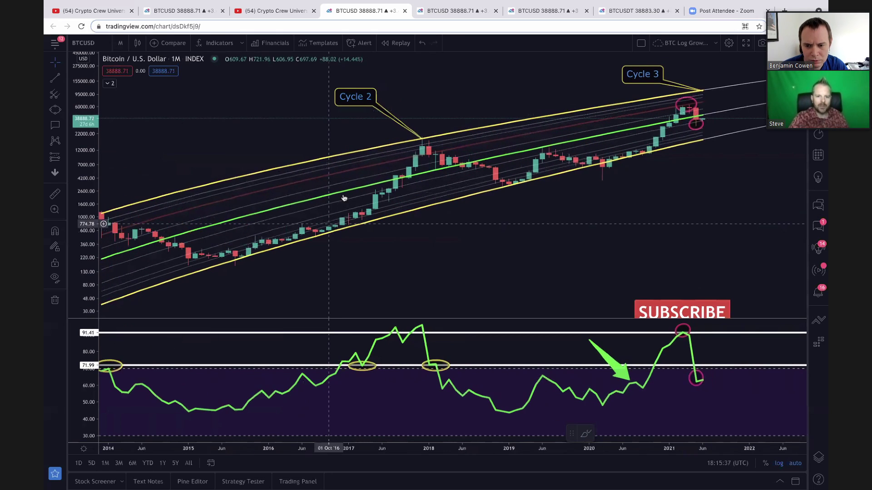
scroll(344, 198, "up", 1)
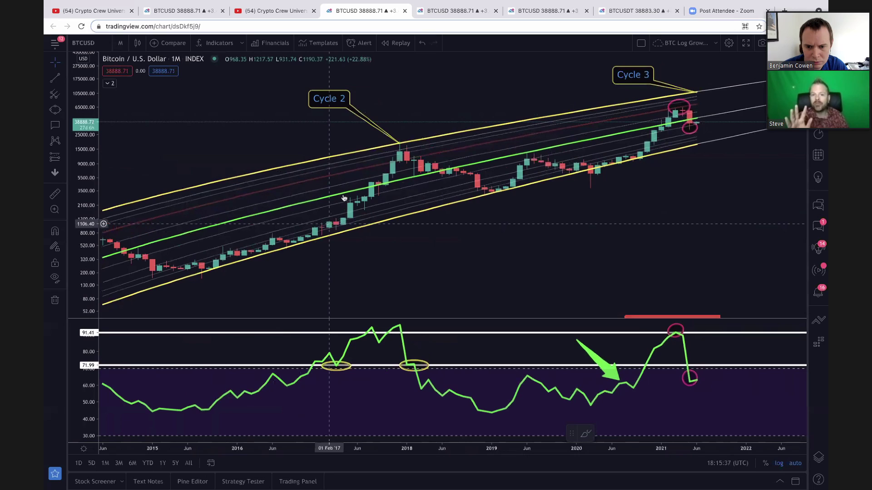
scroll(252, 259, "up", 1)
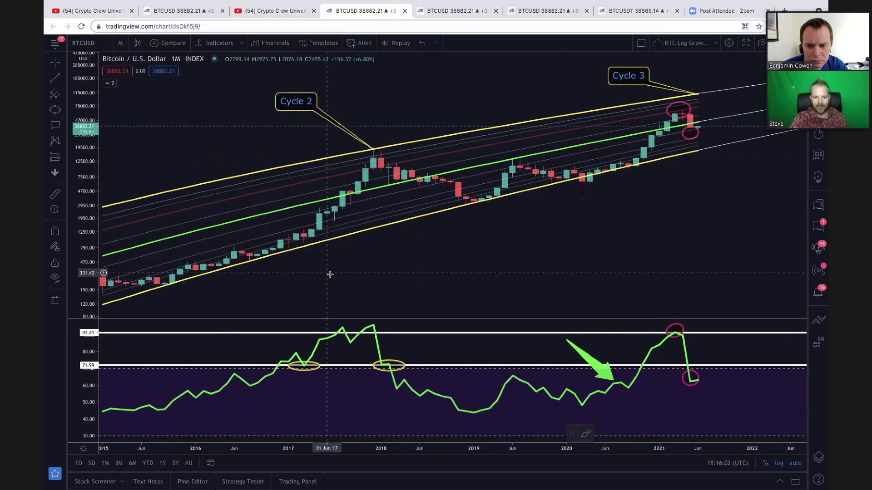
scroll(328, 274, "down", 1)
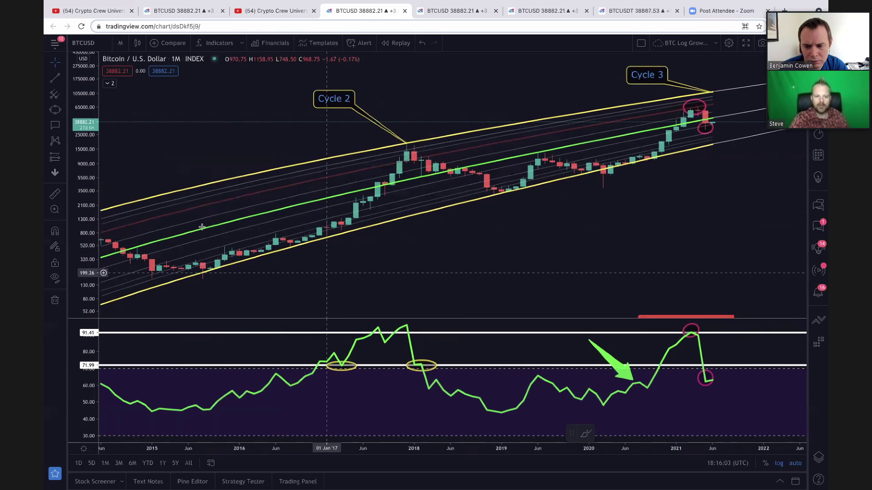
- Examine the circled 2013 high and pullback before the Cycle 1 peak, together with the matching circled oscillator readings
scroll(273, 223, "down", 1)
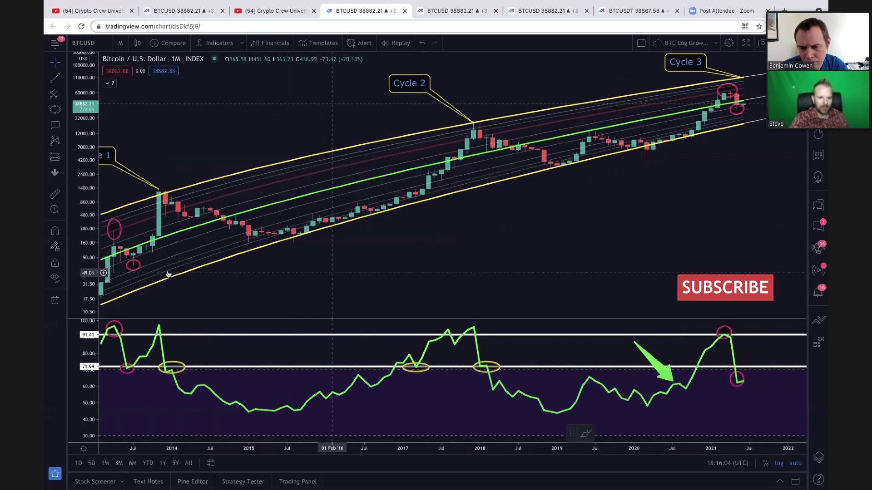
scroll(168, 274, "down", 3)
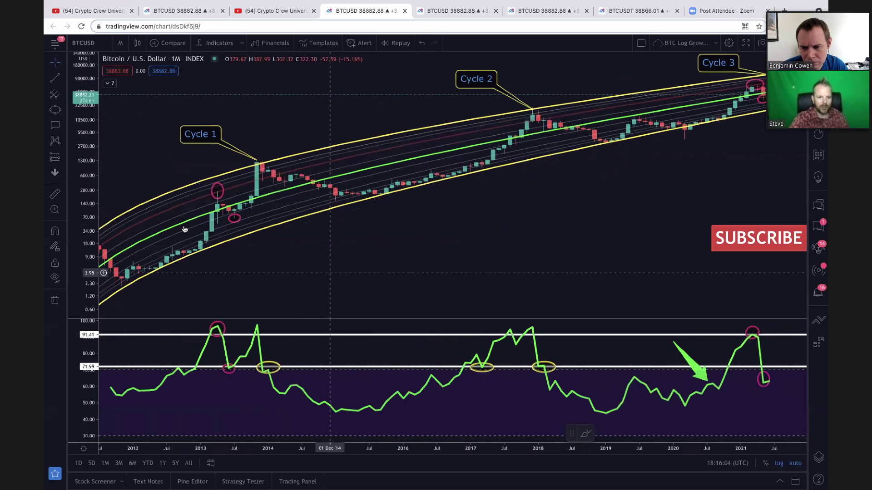
left_click_drag(186, 229, 190, 232)
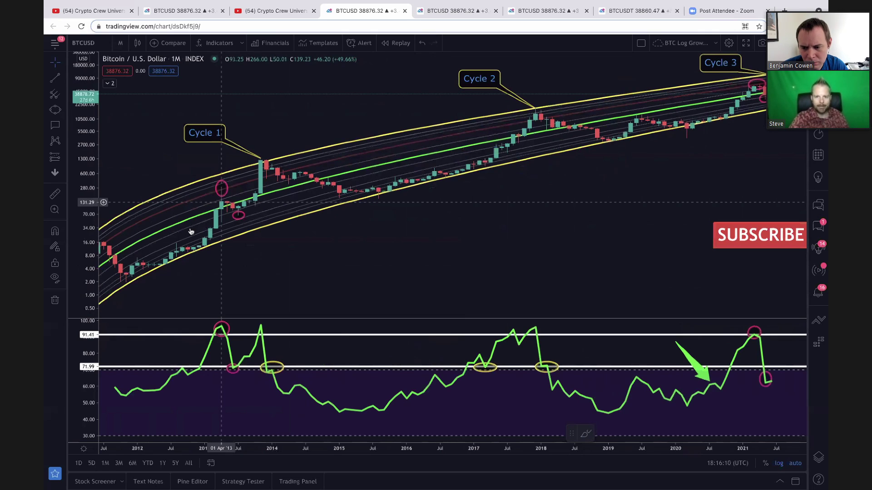
scroll(191, 232, "up", 1)
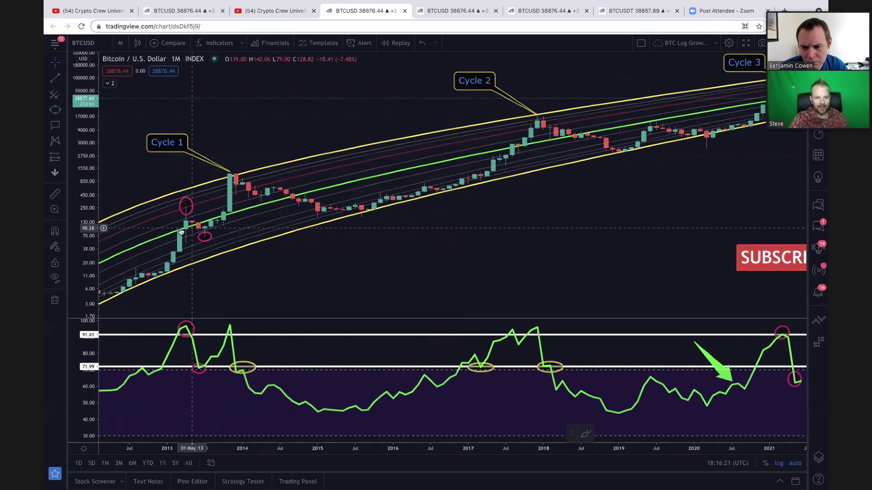
left_click_drag(181, 232, 178, 233)
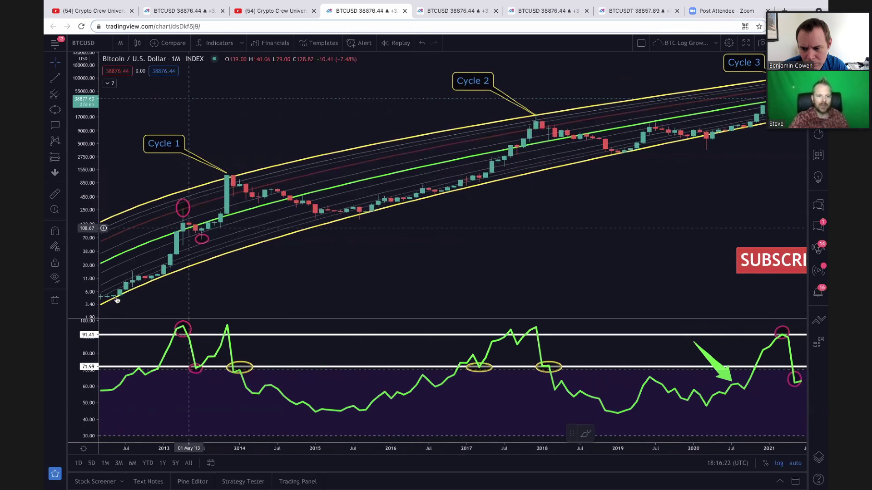
scroll(141, 238, "up", 1)
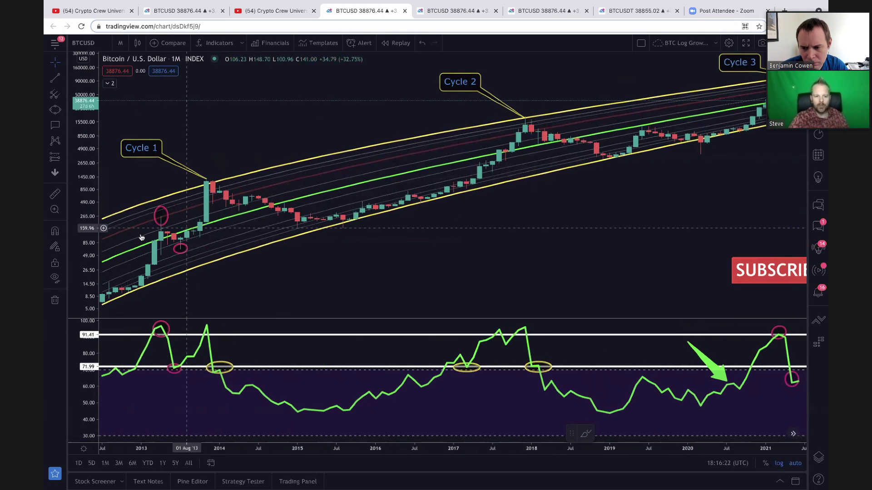
scroll(141, 237, "right", 2)
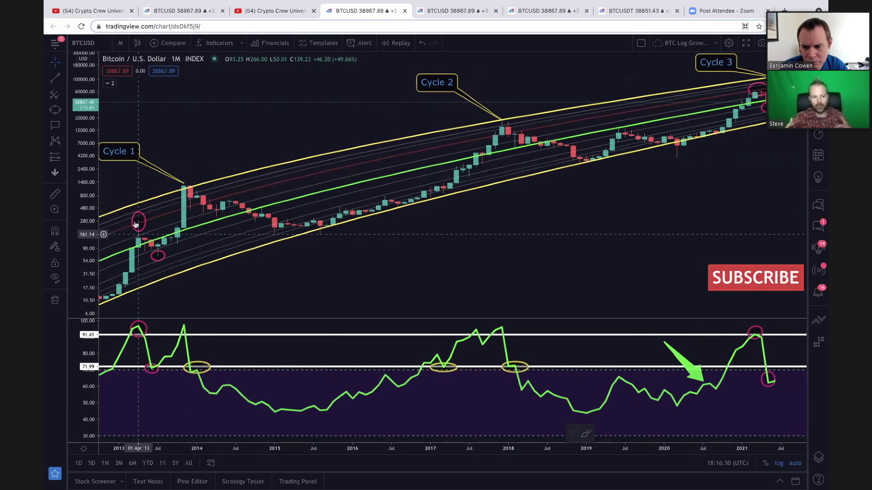
left_click(141, 223)
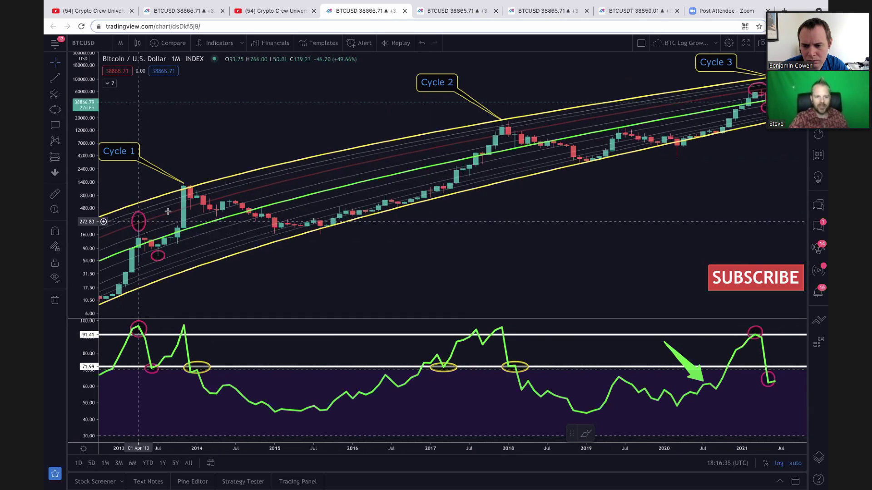
left_click(139, 219)
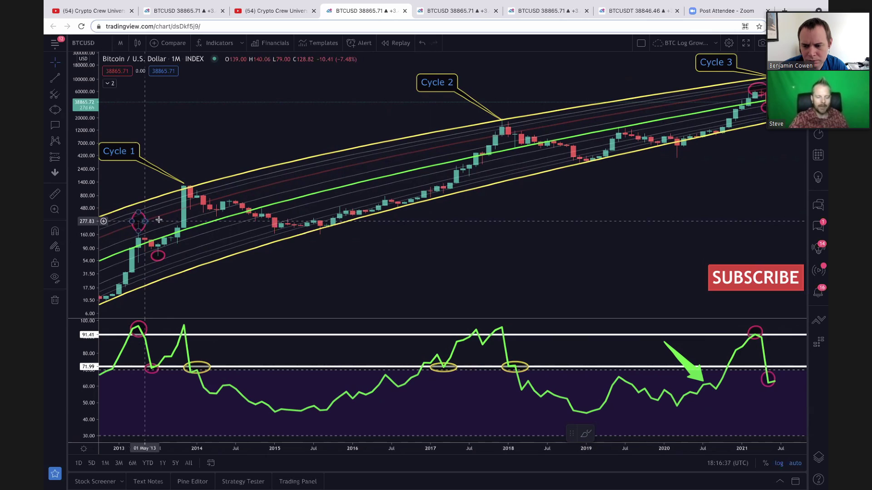
left_click(160, 220)
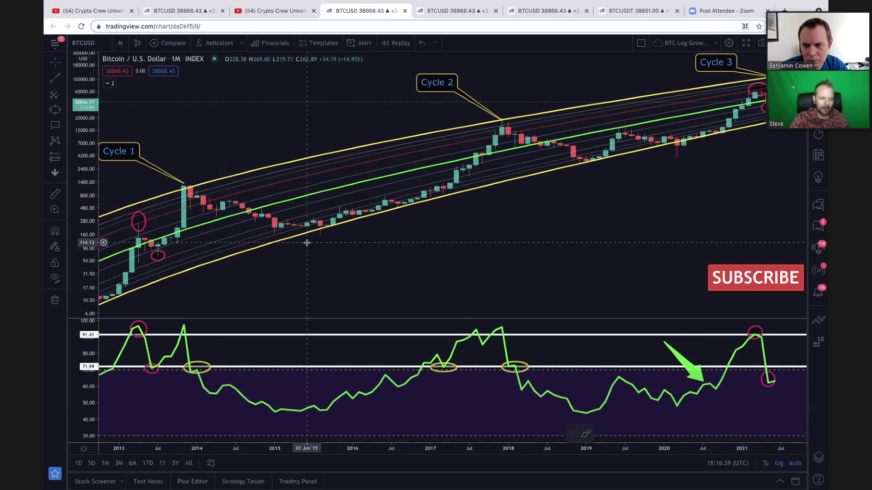
- Follow the price action from the Cycle 1 peak through the 2015 to 2017 climb to the circled 2021 high
scroll(307, 243, "down", 1)
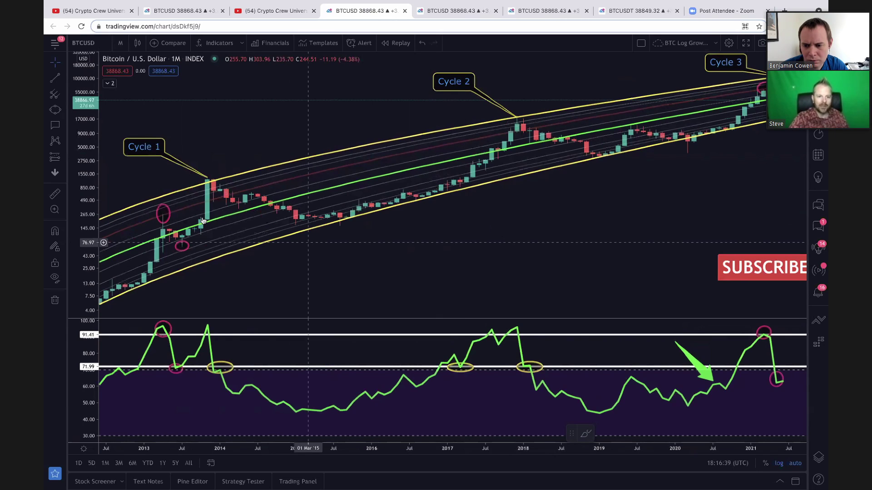
scroll(309, 243, "down", 2)
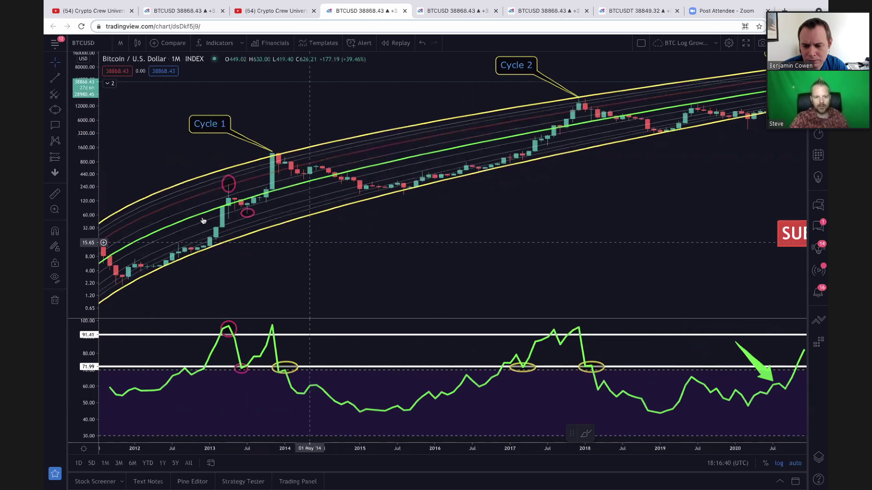
scroll(203, 221, "up", 2)
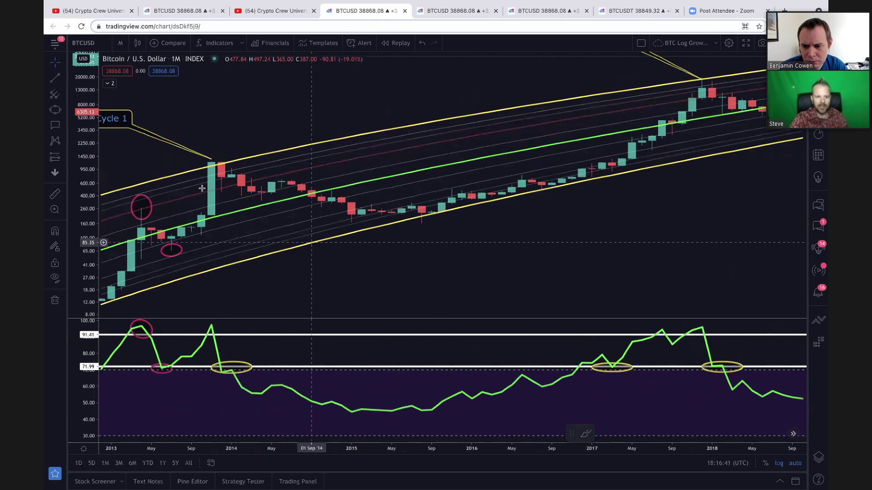
scroll(202, 188, "up", 1)
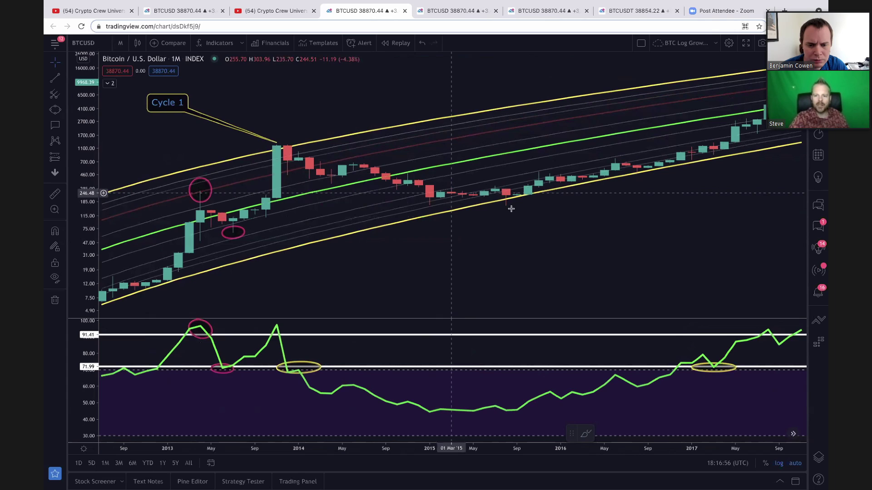
scroll(512, 208, "right", 5)
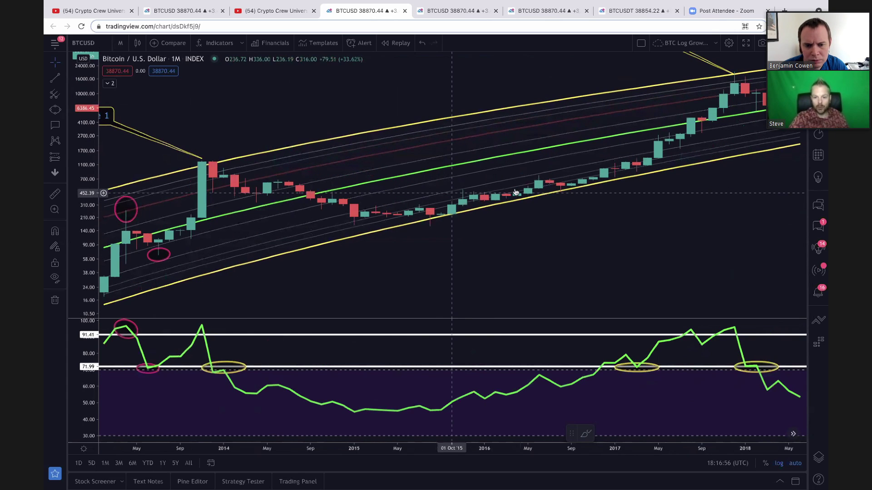
scroll(536, 164, "right", 6)
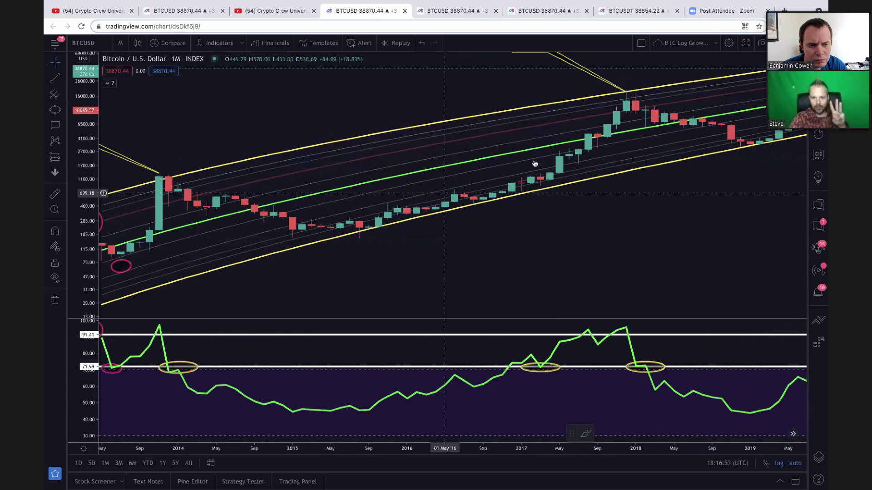
scroll(533, 167, "right", 5)
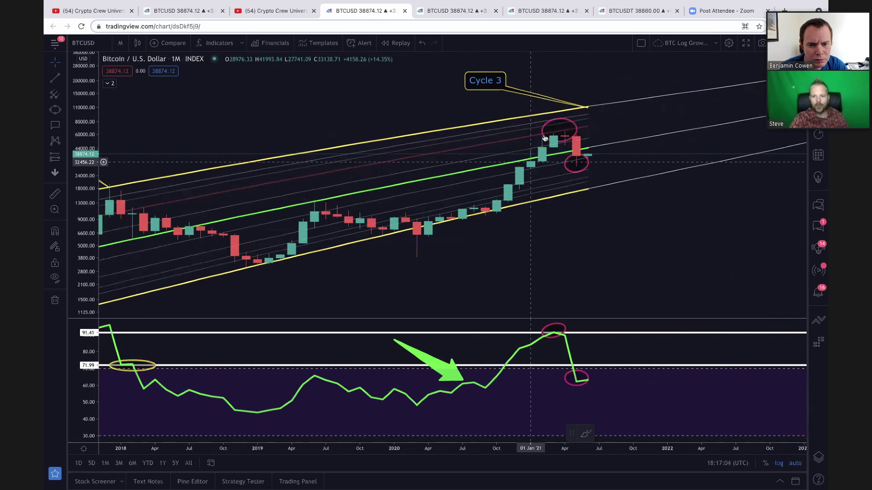
left_click(552, 135)
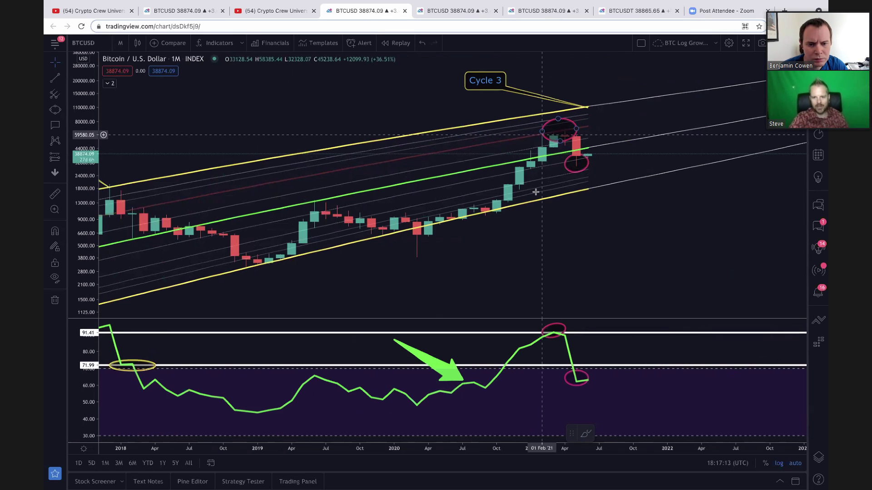
- Compare the circled 2021 candles with the circled 2013 high and low, examining the mid-2013 pullback against the green middle band
left_click_drag(540, 216, 543, 217)
scroll(536, 192, "down", 1)
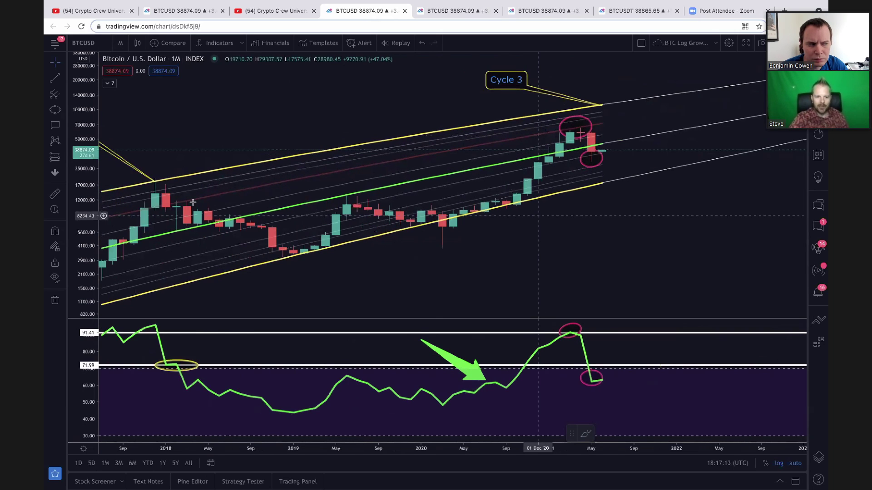
scroll(193, 202, "down", 2)
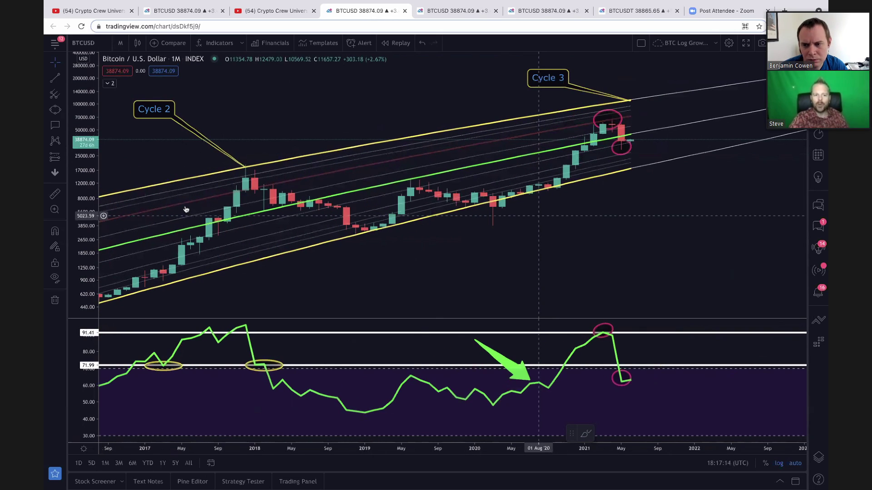
scroll(186, 209, "down", 2)
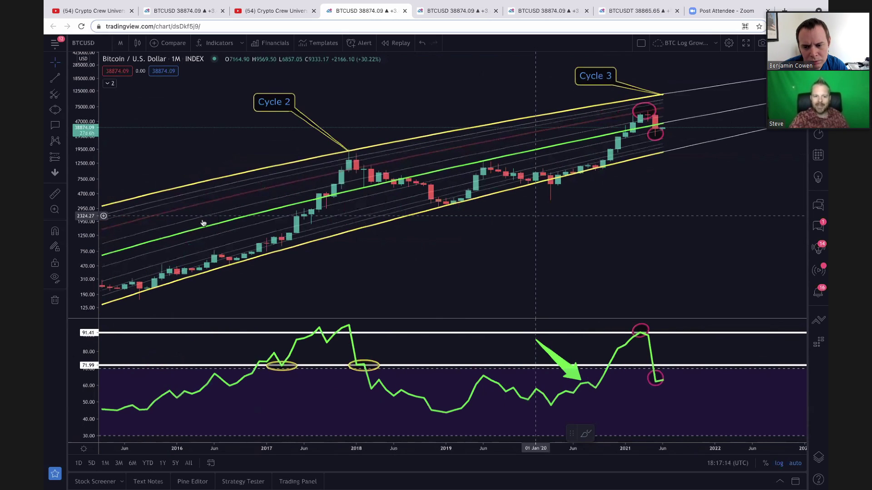
scroll(204, 222, "down", 2)
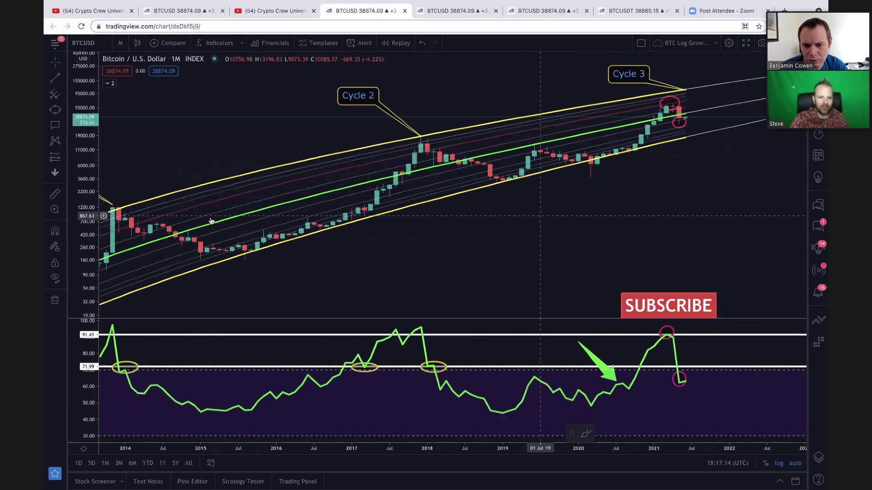
scroll(212, 221, "down", 2)
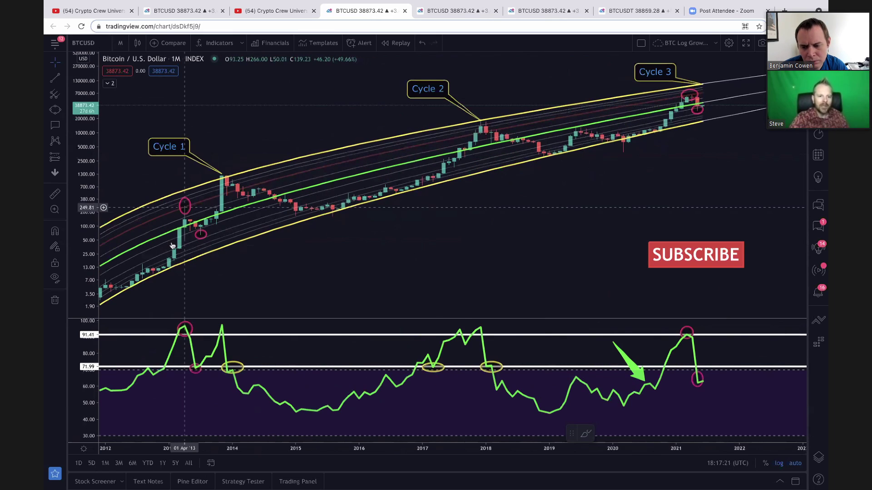
scroll(171, 245, "up", 3)
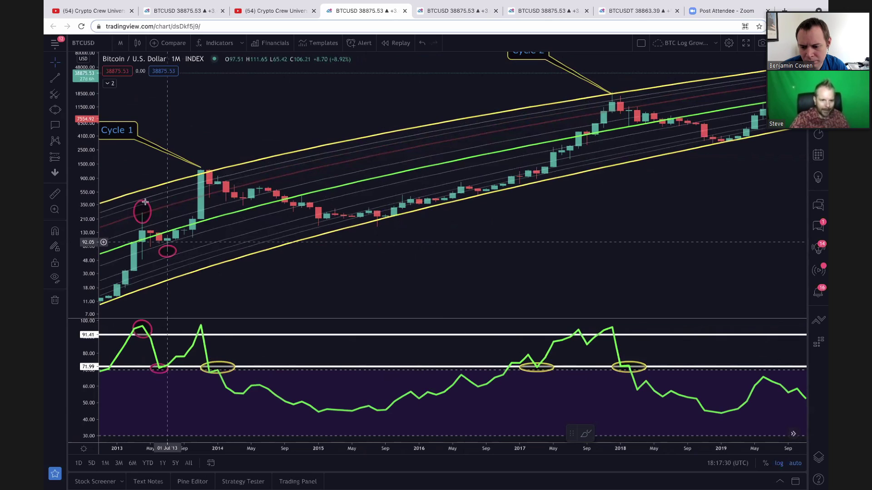
scroll(144, 201, "up", 1)
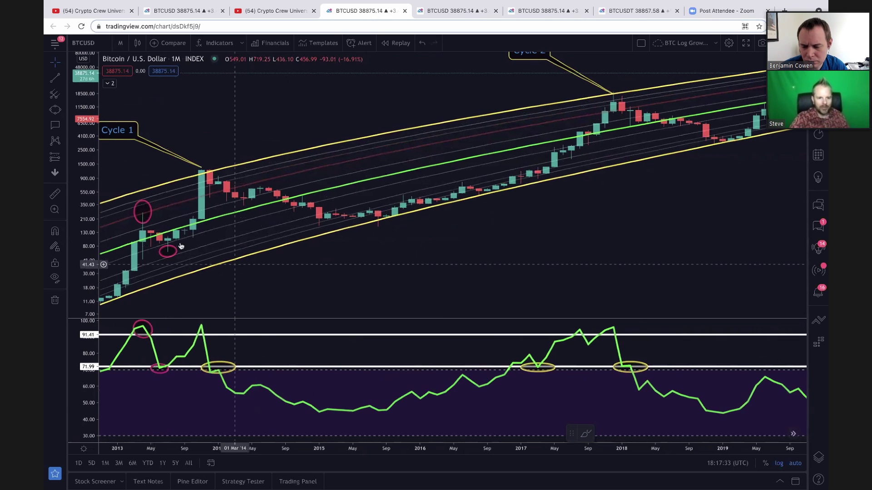
scroll(181, 246, "up", 2)
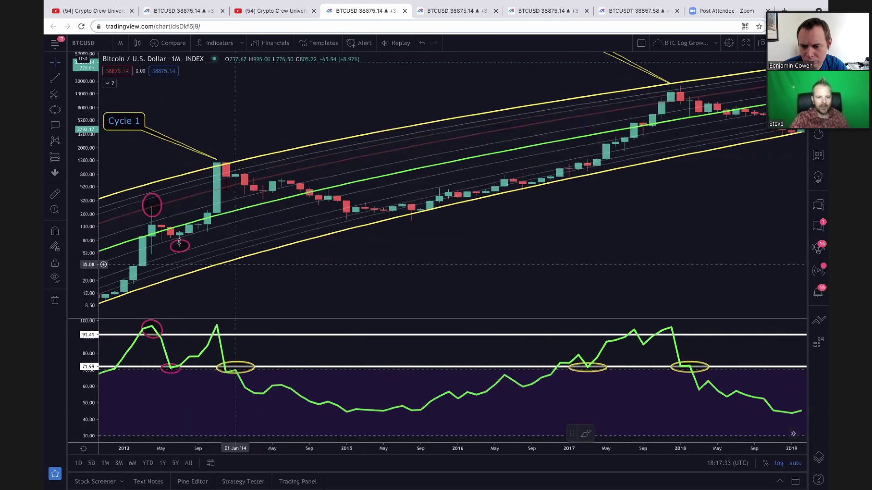
scroll(180, 243, "up", 1)
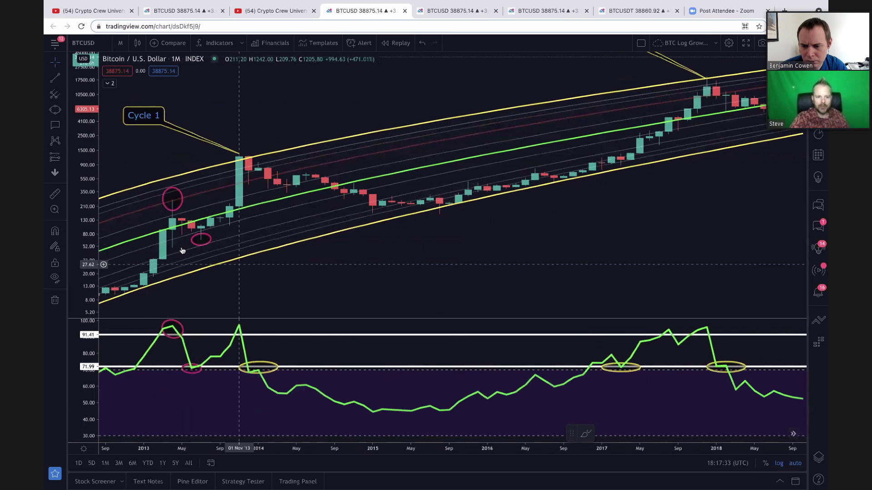
scroll(180, 250, "up", 1)
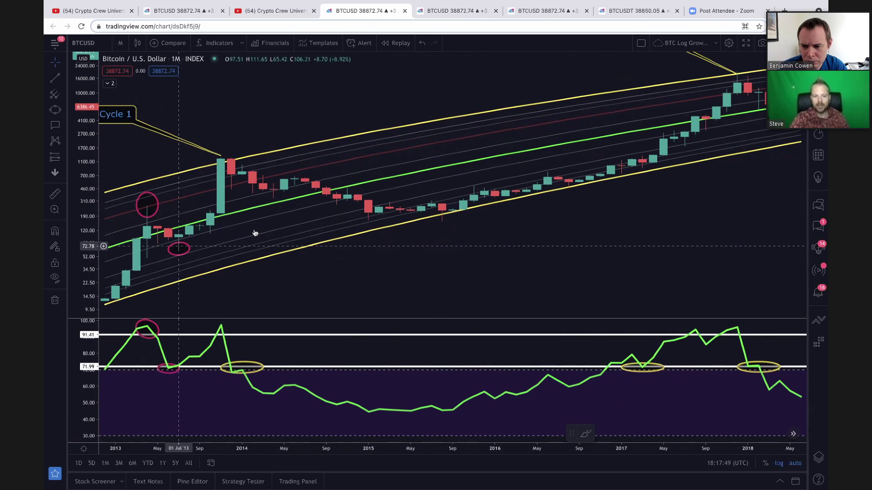
- Trace the bands from 2013 to the Cycle 3 callout and examine the circled 2021 high, low and oscillator drop up close
scroll(253, 231, "right", 1)
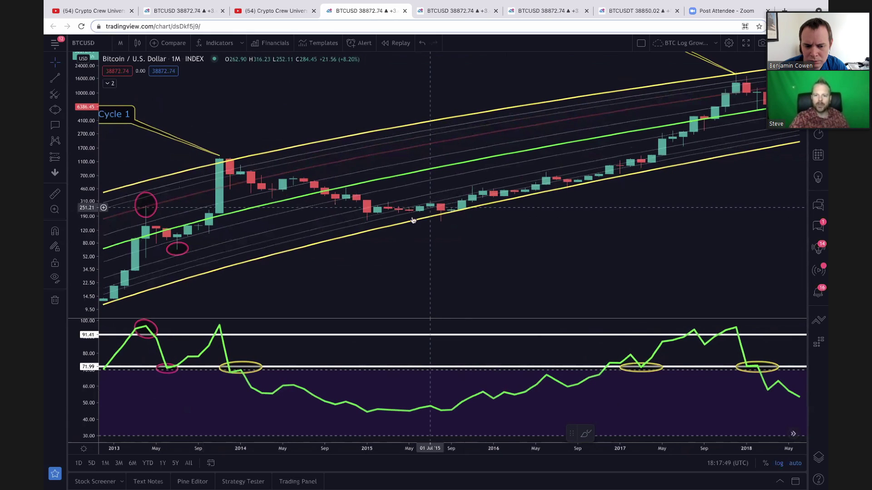
scroll(412, 220, "right", 5)
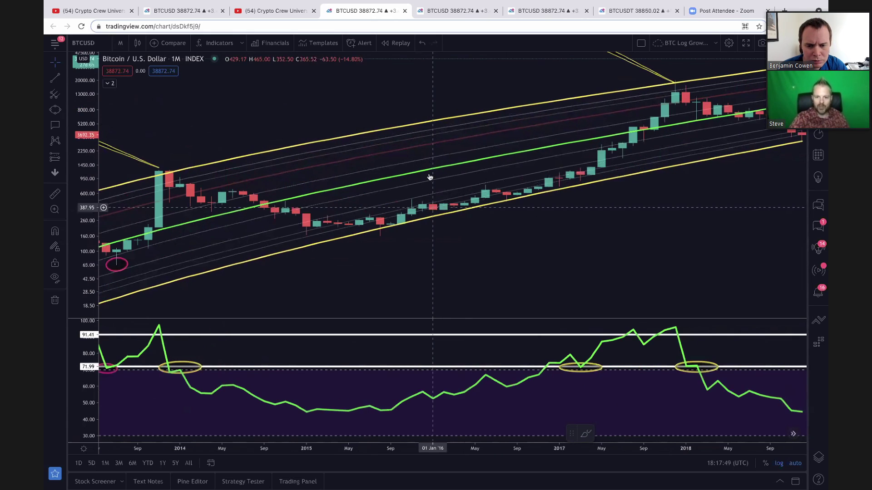
scroll(426, 180, "right", 10)
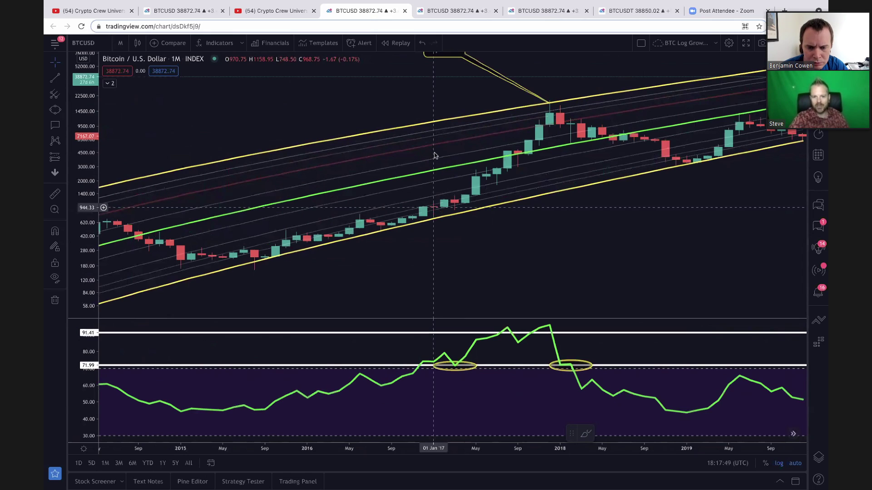
scroll(435, 155, "right", 15)
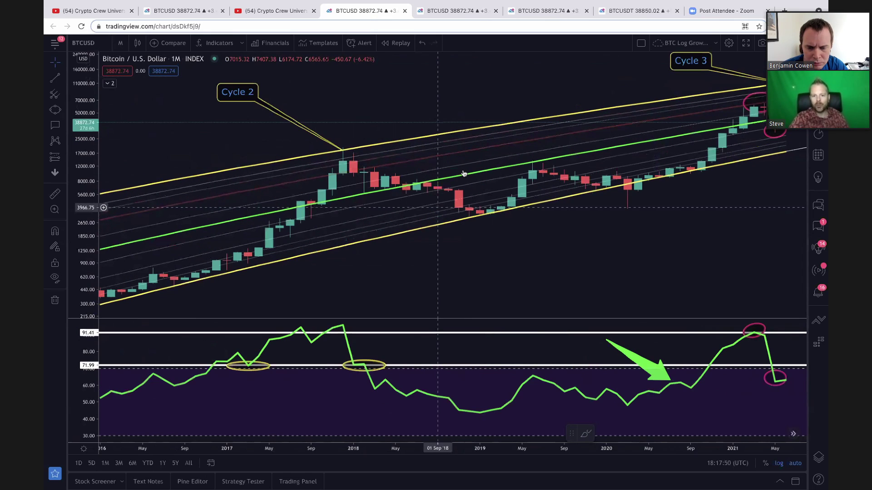
scroll(464, 174, "right", 20)
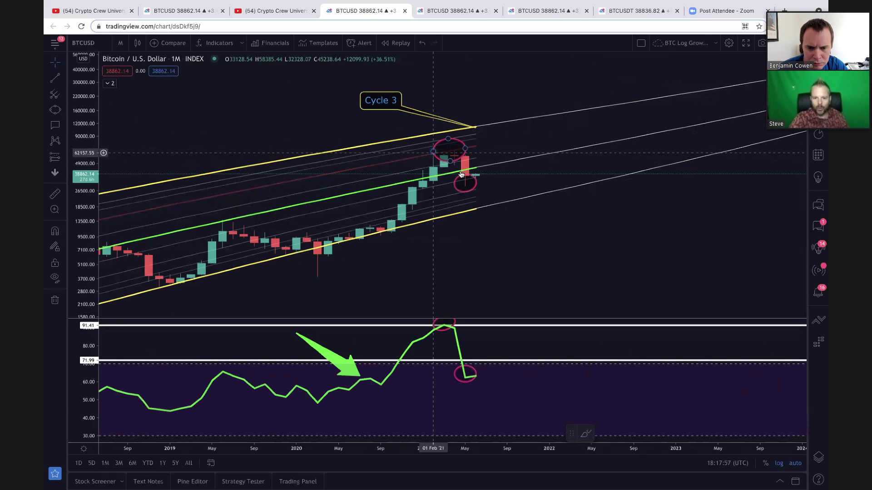
scroll(463, 173, "right", 1)
scroll(401, 204, "up", 2)
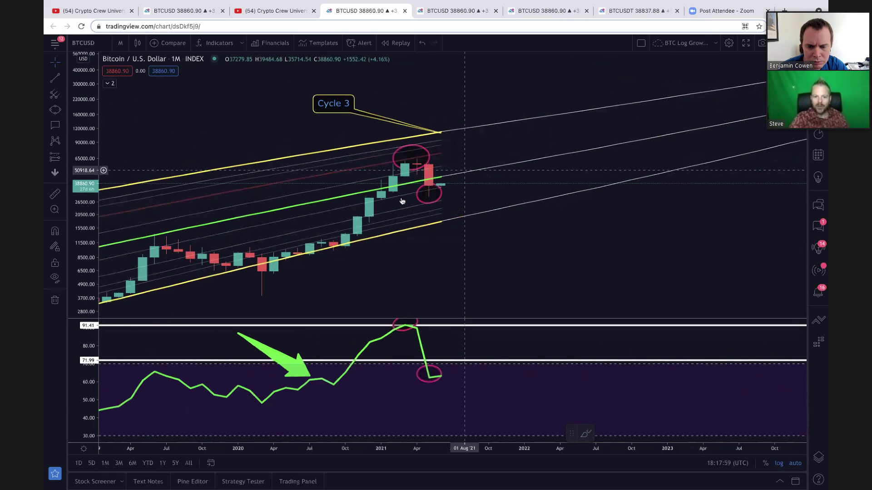
scroll(402, 201, "up", 1)
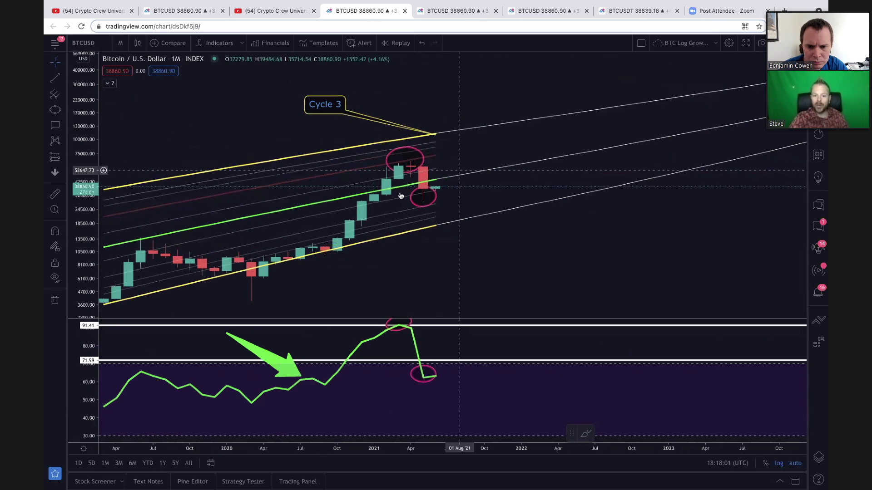
- Examine the May 2021 candle and its circled low against the green middle band beneath the Cycle 3 callout
scroll(401, 196, "up", 1)
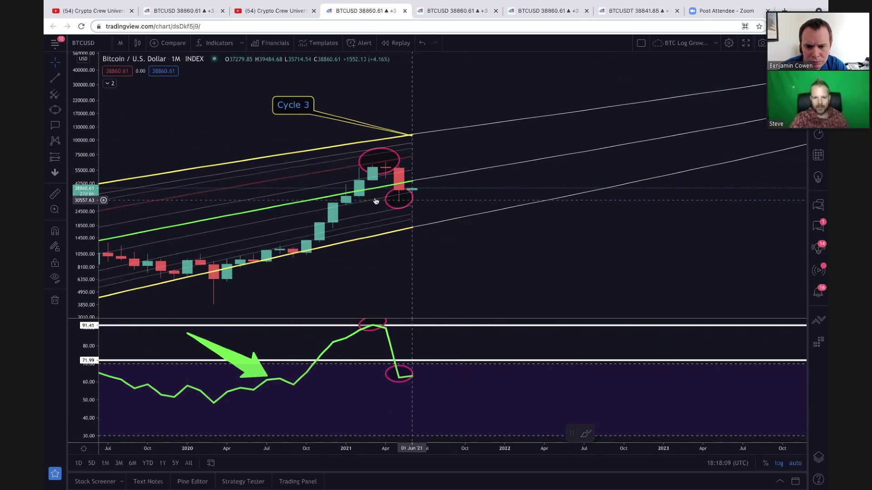
scroll(376, 200, "up", 1)
scroll(376, 200, "up", 1)
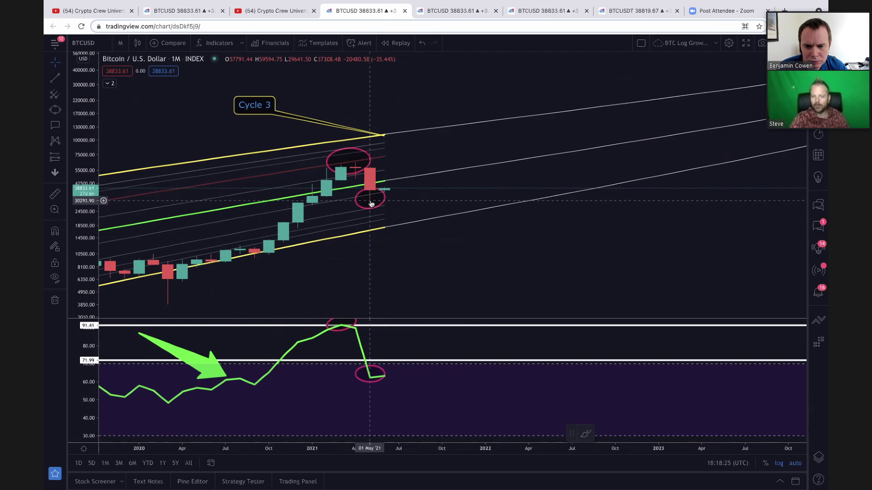
- Trace the growth bands back from Cycle 3 through the Cycle 2 peak to the circled 2013 high and low
scroll(371, 204, "down", 5)
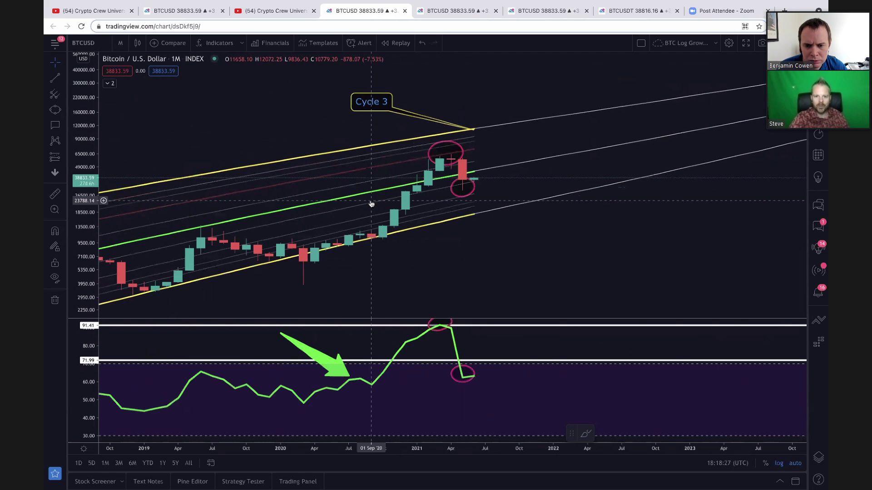
scroll(370, 204, "down", 2)
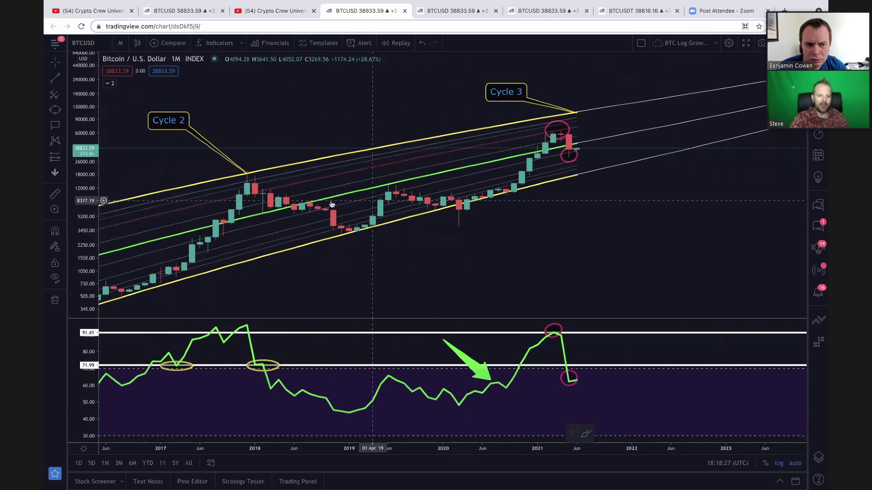
scroll(169, 219, "down", 2)
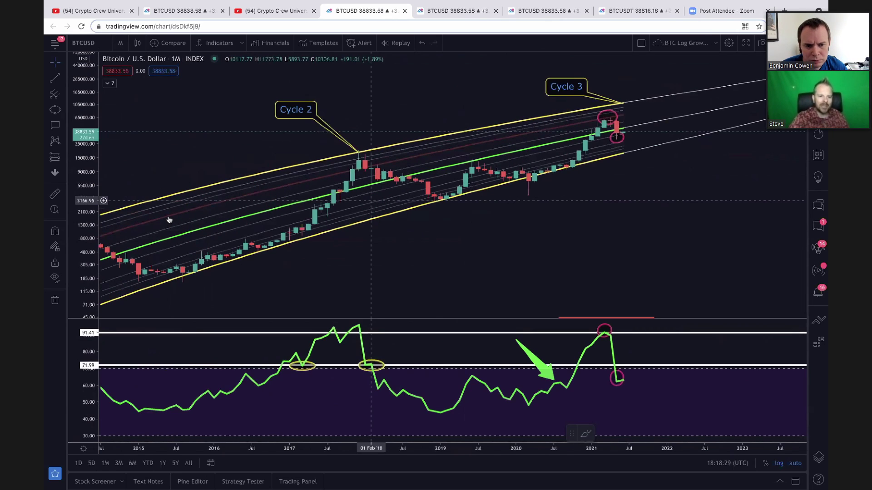
scroll(168, 220, "down", 2)
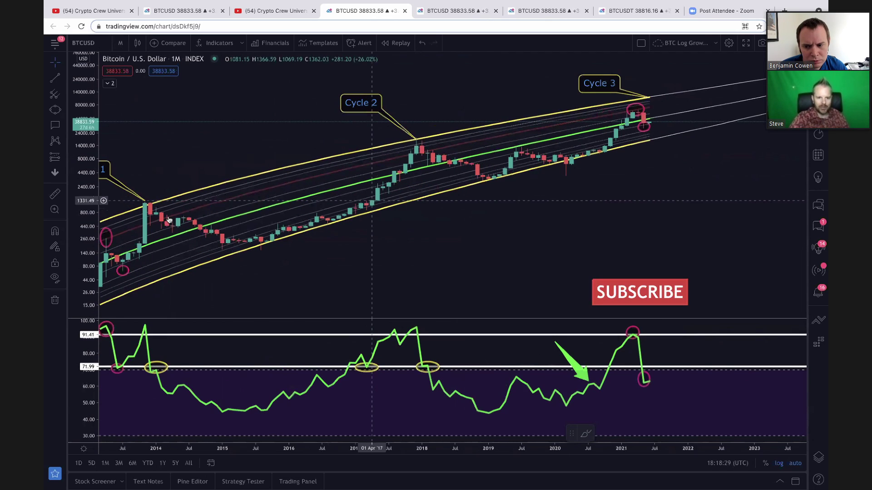
scroll(229, 237, "left", 3)
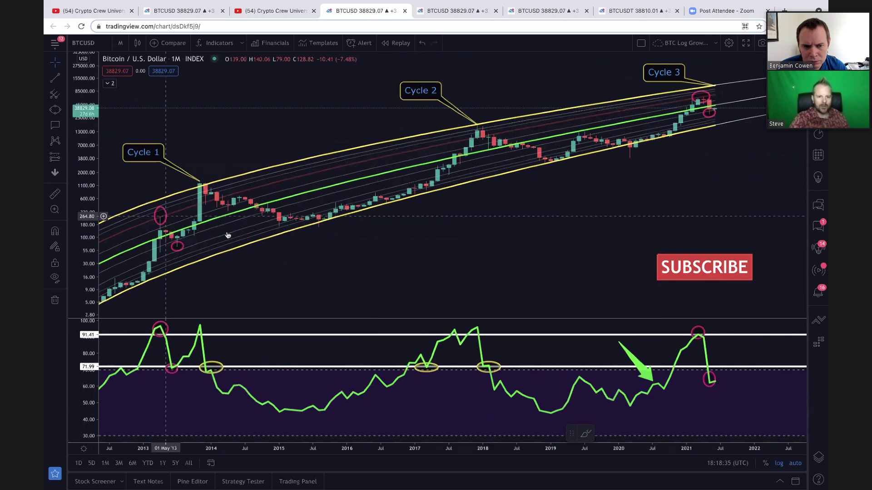
- Examine the circled mid-2013 low and the climb to the Cycle 1 peak relative to the green middle band
scroll(238, 232, "up", 1)
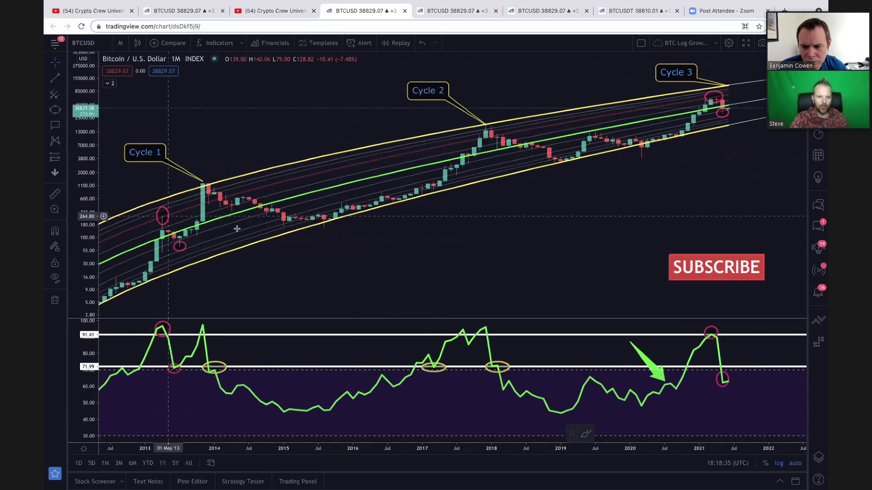
scroll(237, 228, "left", 2)
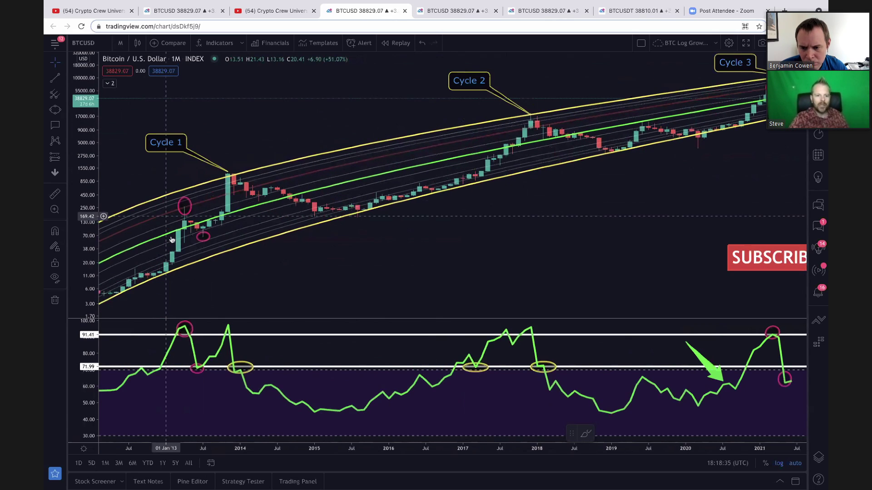
scroll(216, 231, "up", 3)
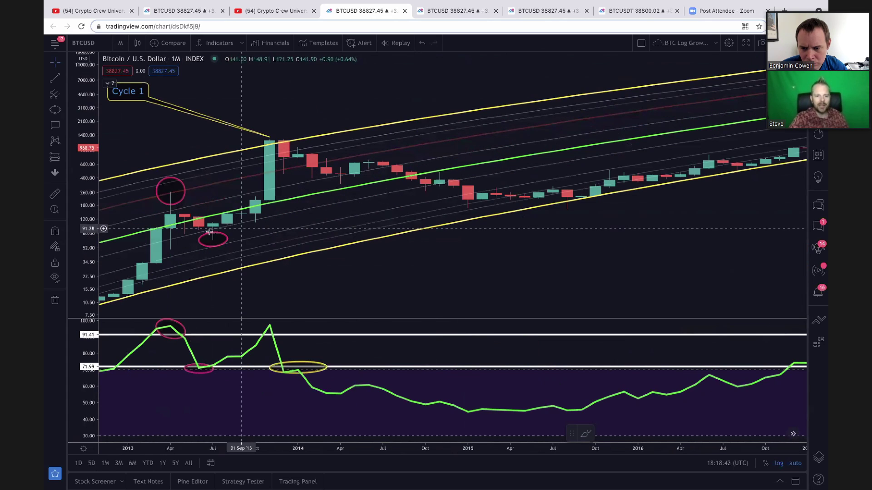
scroll(250, 220, "up", 1)
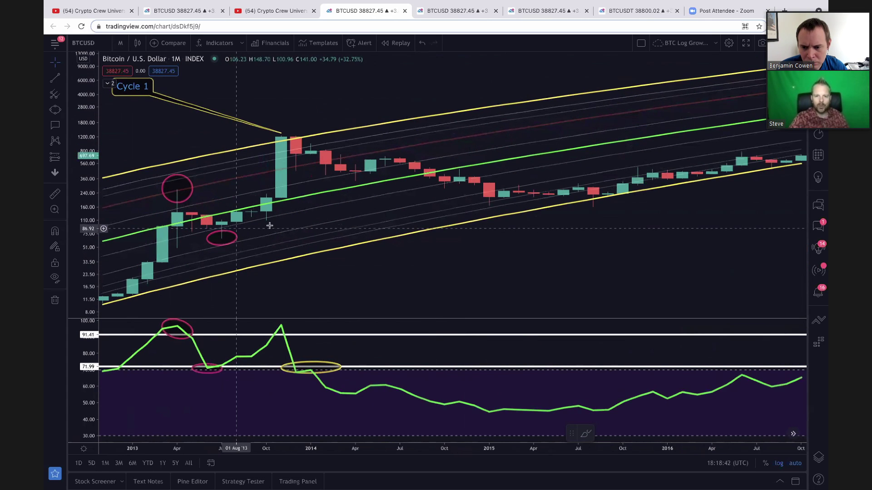
scroll(269, 226, "up", 1)
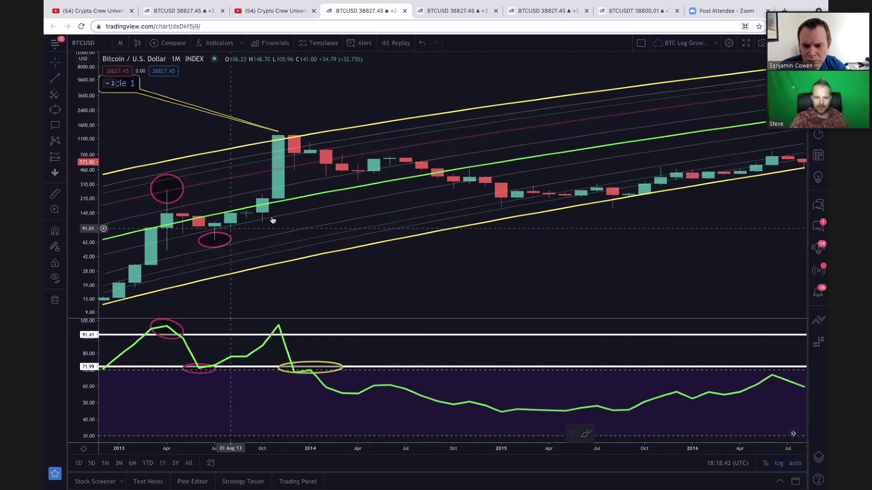
scroll(219, 227, "up", 1)
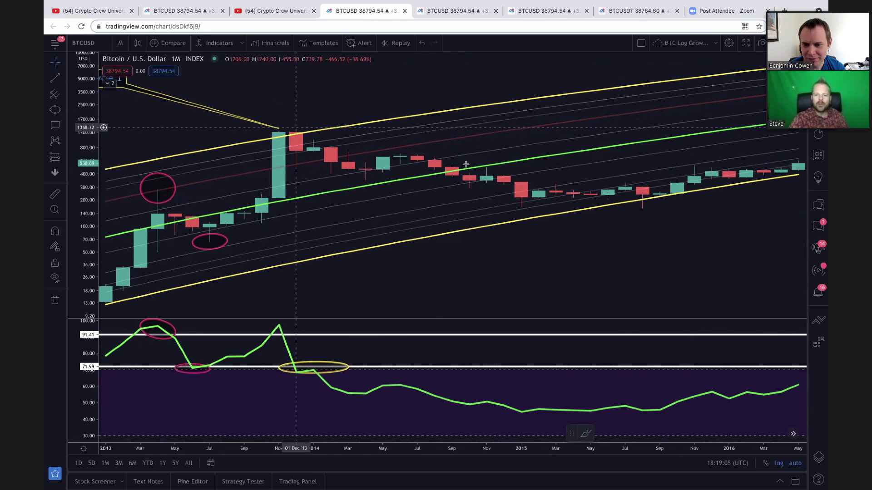
- Follow the price from the decline after the Cycle 1 peak through 2015 and 2017 to the circled 2021 candles
scroll(465, 164, "down", 1)
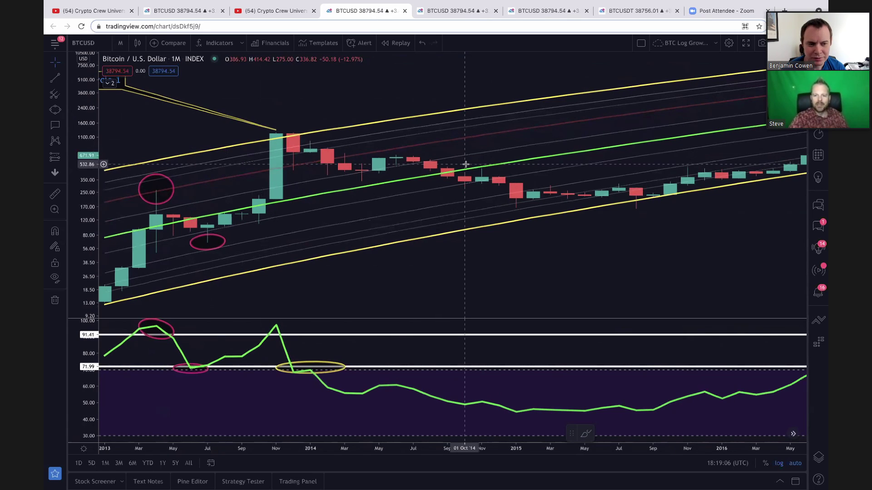
scroll(466, 163, "right", 5)
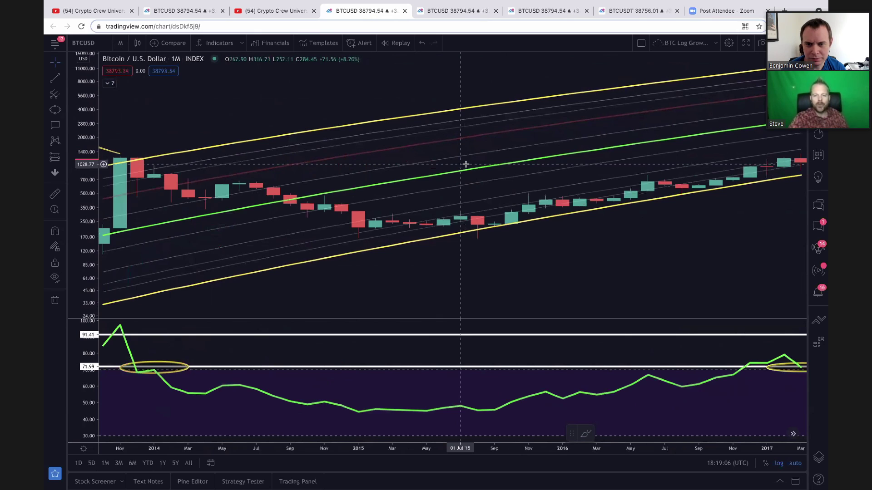
scroll(473, 168, "right", 6)
scroll(562, 179, "right", 6)
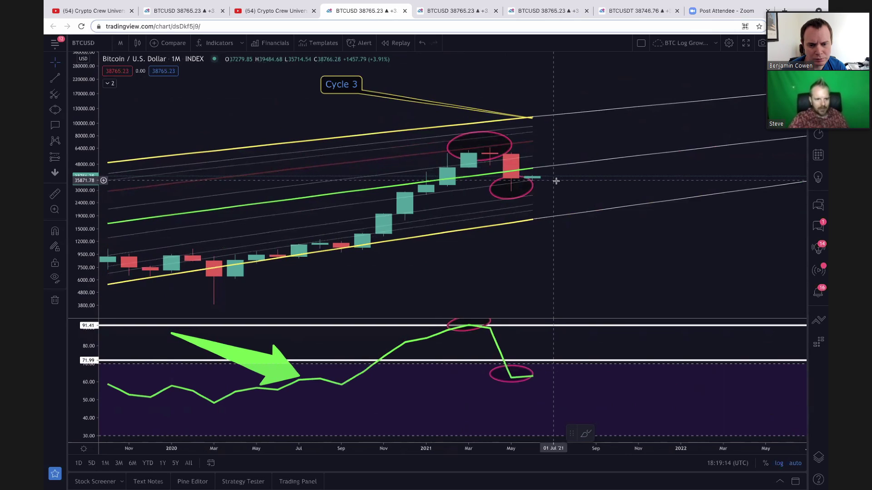
- Examine the June 2021 candle beside the green middle band, together with the price action since 2019
scroll(556, 182, "up", 1)
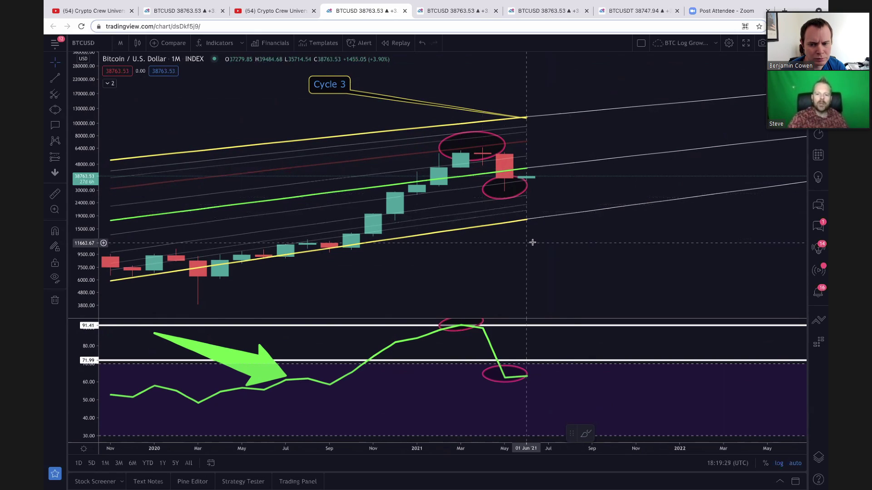
scroll(533, 242, "down", 1)
scroll(532, 242, "down", 1)
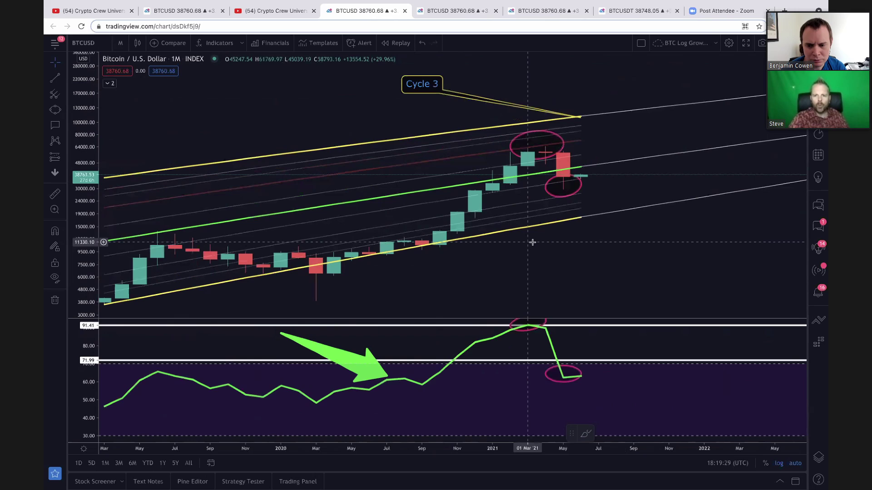
scroll(532, 243, "down", 1)
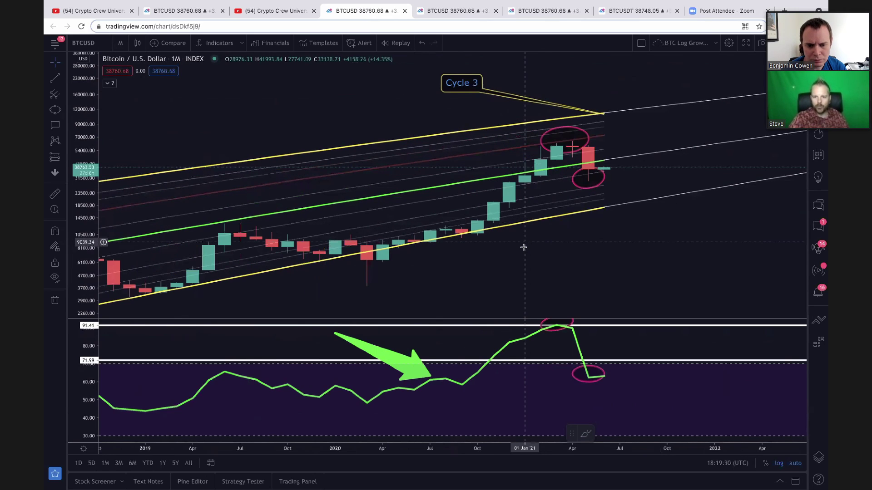
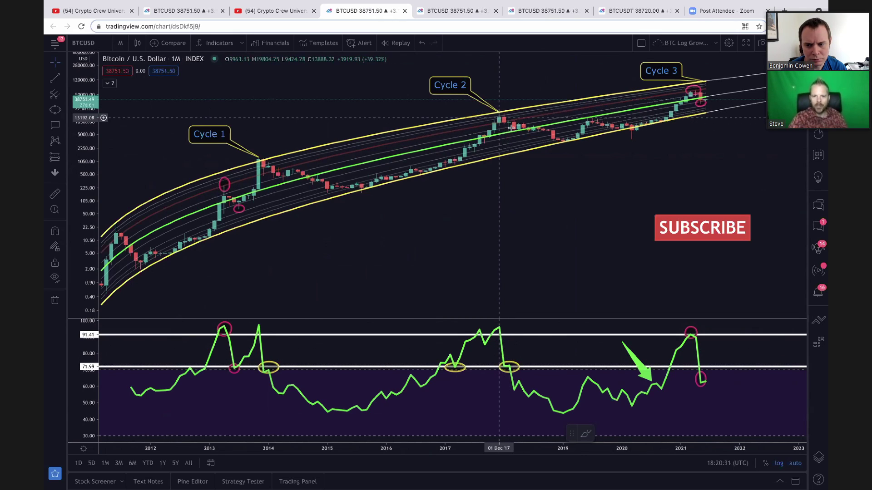
- Compare the stretch from the Cycle 2 peak to Cycle 3 with the oscillator readings marked below it
scroll(590, 179, "right", 3)
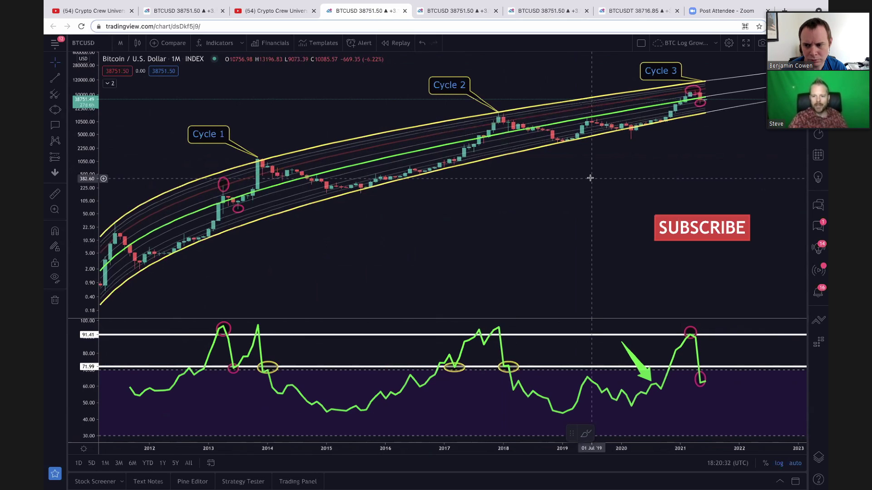
scroll(556, 381, "up", 2)
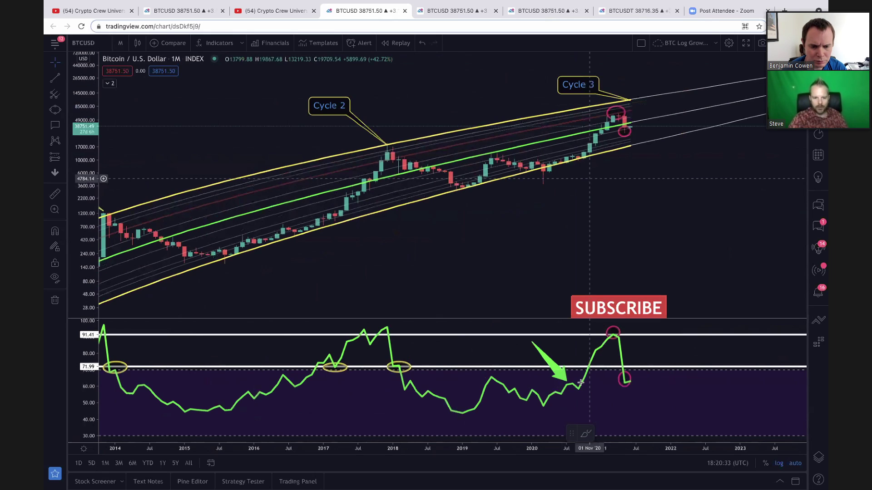
scroll(580, 382, "up", 1)
scroll(581, 383, "up", 1)
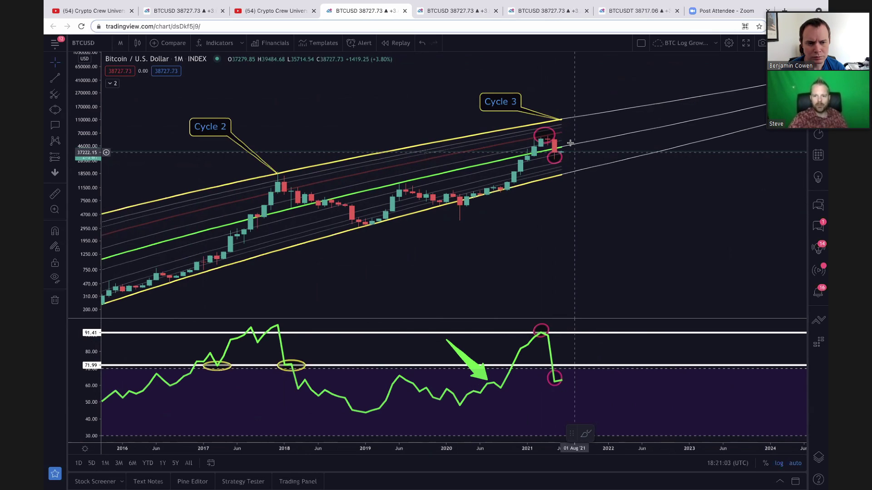
- Inspect the circled 2021 high and low against the upper yellow band and the projected lines at the Cycle 3 callout
scroll(518, 140, "up", 2)
scroll(392, 165, "up", 1)
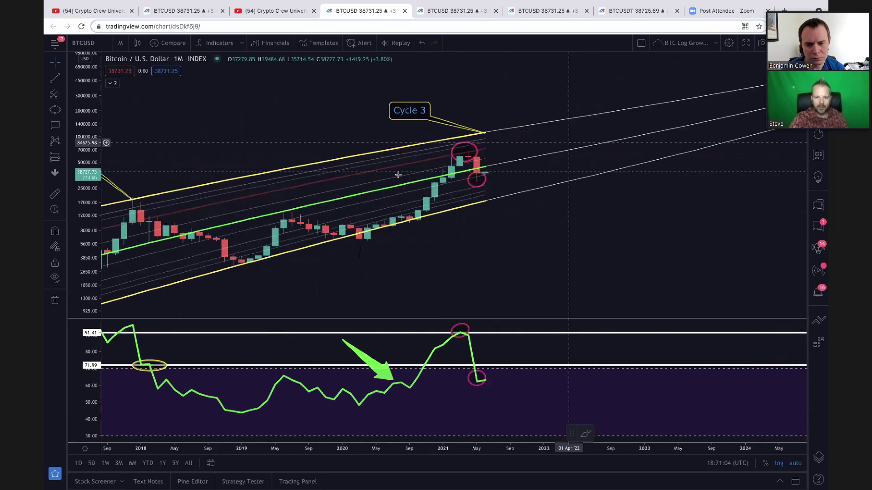
scroll(341, 136, "up", 1)
scroll(342, 136, "up", 1)
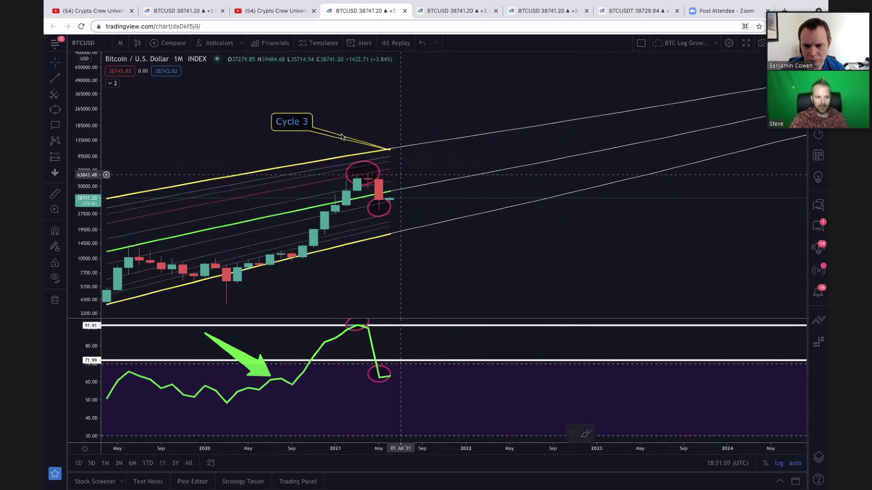
scroll(342, 136, "up", 2)
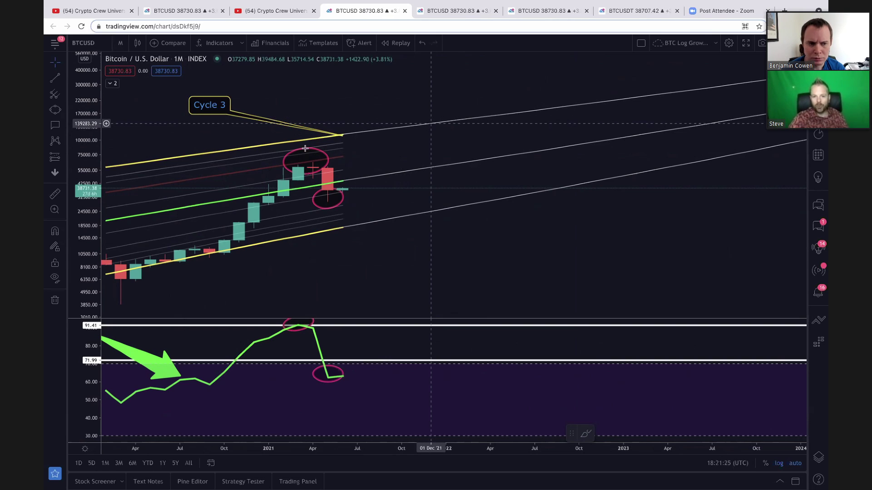
- Review the full price history with all three cycle peaks and compare their oscillator highs near the 91.41 line
scroll(485, 195, "down", 5)
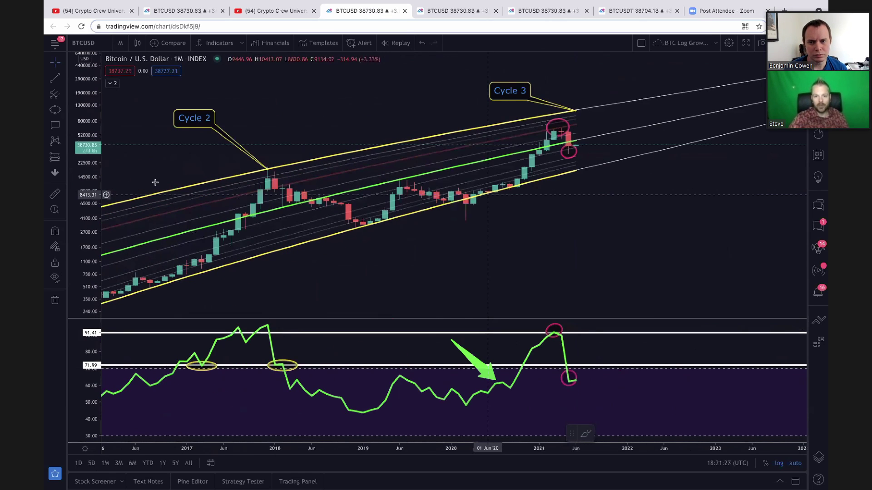
scroll(136, 203, "down", 2)
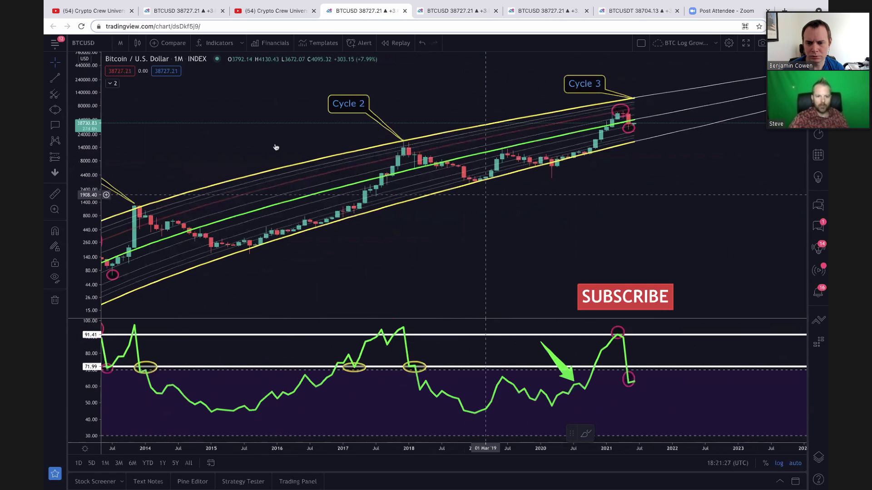
scroll(458, 114, "down", 3)
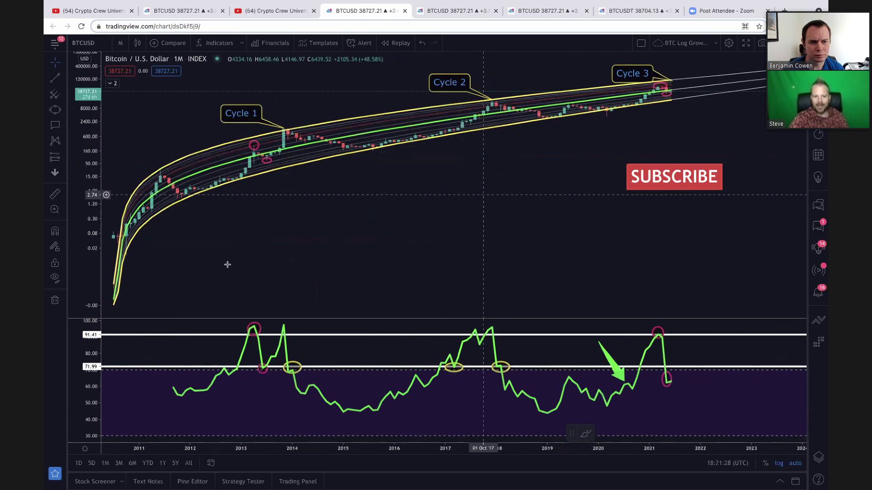
scroll(390, 350, "up", 1)
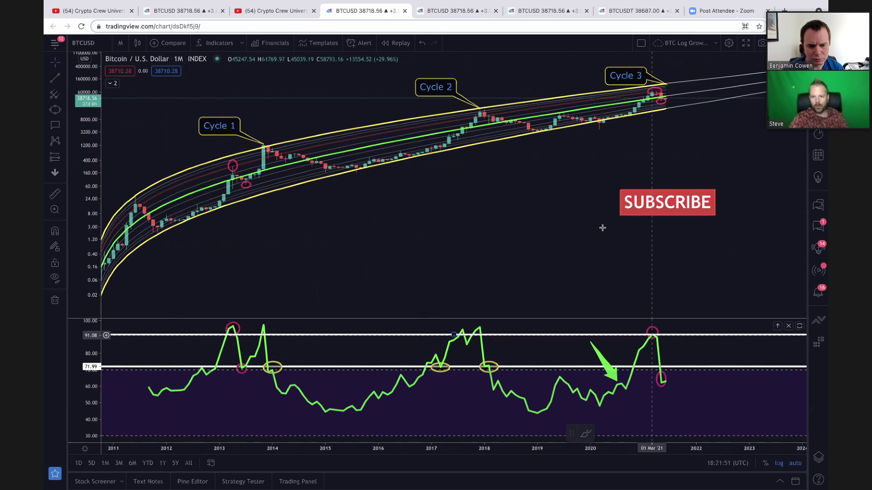
- Narrow the review to Cycle 2 and Cycle 3, examining the 2021 drop and the circled oscillator readings
scroll(598, 168, "up", 1)
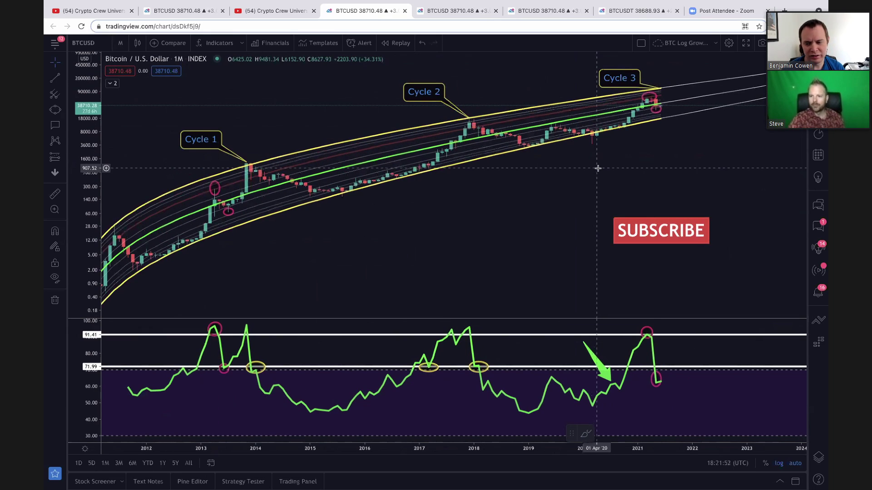
scroll(598, 168, "up", 1)
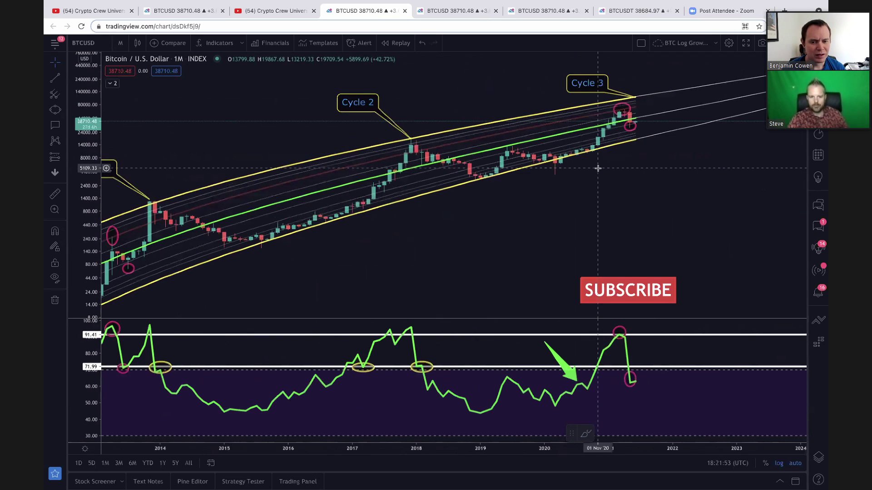
scroll(598, 168, "up", 1)
scroll(598, 168, "up", 1)
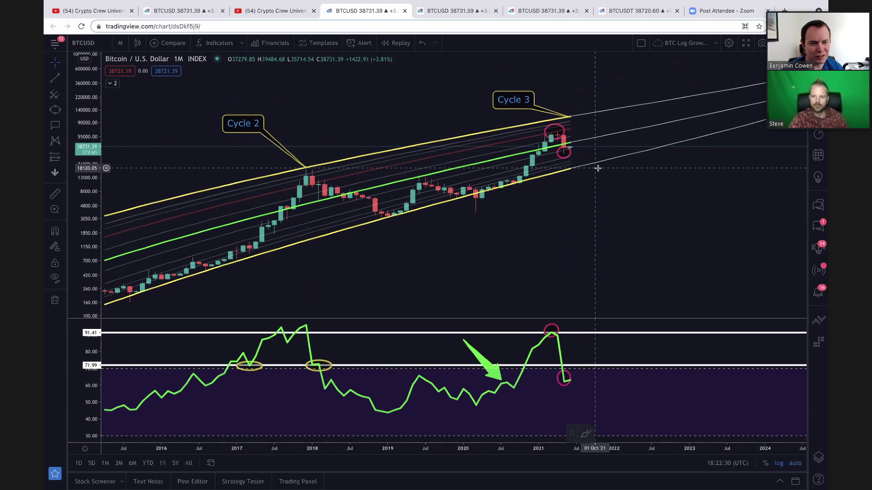
- Review the growth bands back to their 2010 start, focusing on the circled 2013 high and low before Cycle 1
scroll(598, 168, "down", 3)
scroll(597, 168, "down", 1)
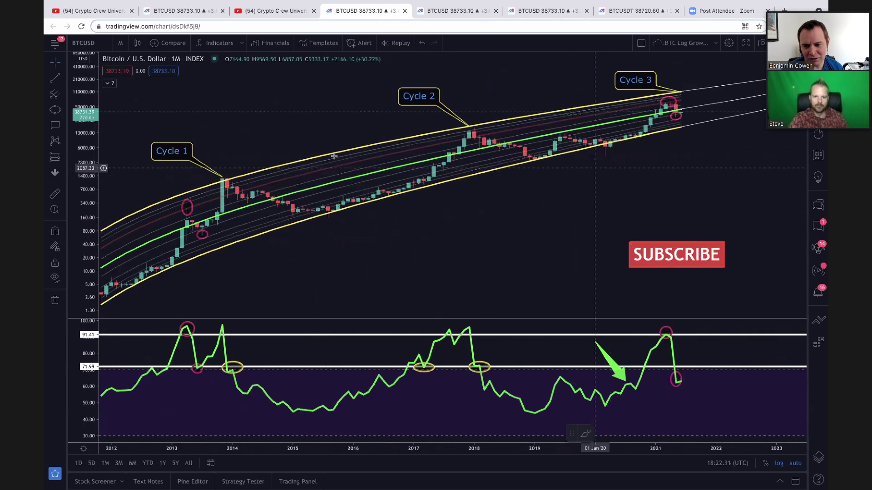
scroll(595, 168, "down", 2)
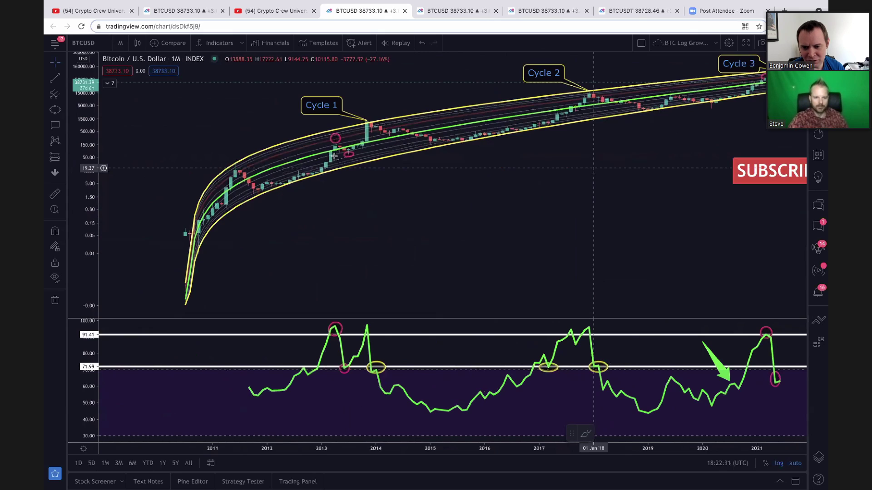
- Examine the 2013 mid-cycle high and low and the final run-up to the Cycle 1 peak against the growth bands
scroll(333, 155, "down", 1)
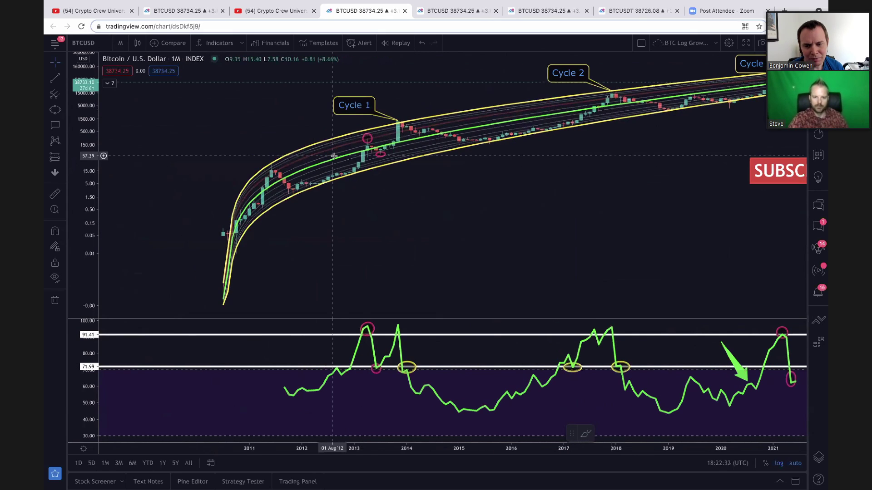
scroll(333, 156, "up", 1)
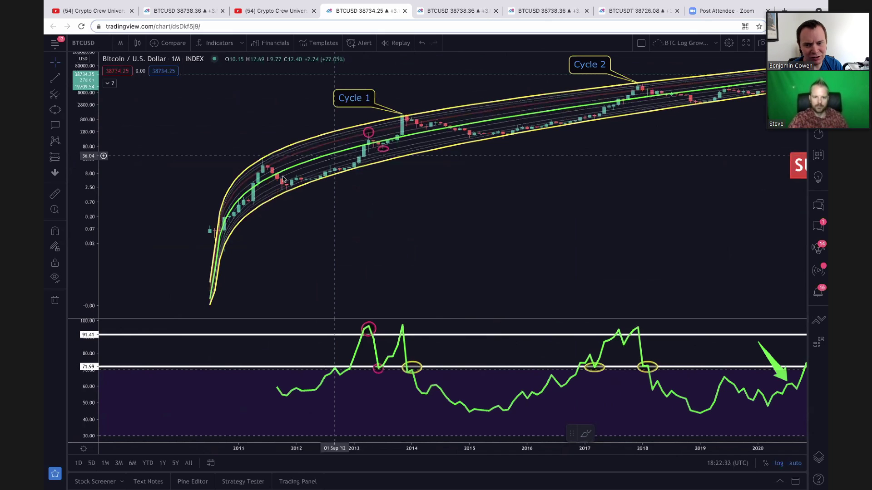
scroll(283, 179, "up", 2)
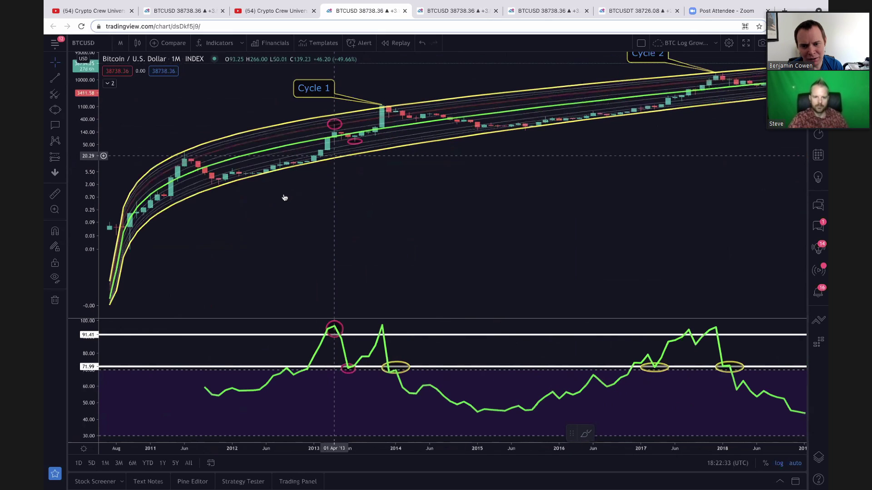
scroll(297, 197, "up", 2)
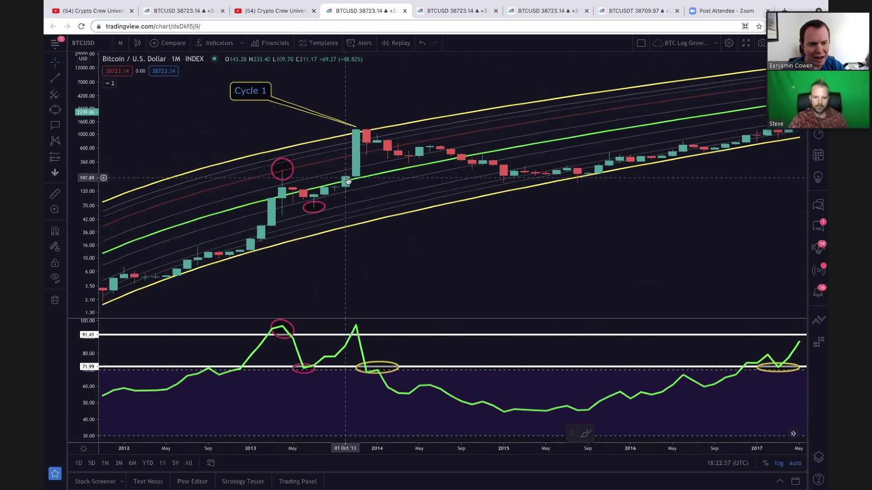
scroll(347, 182, "up", 1)
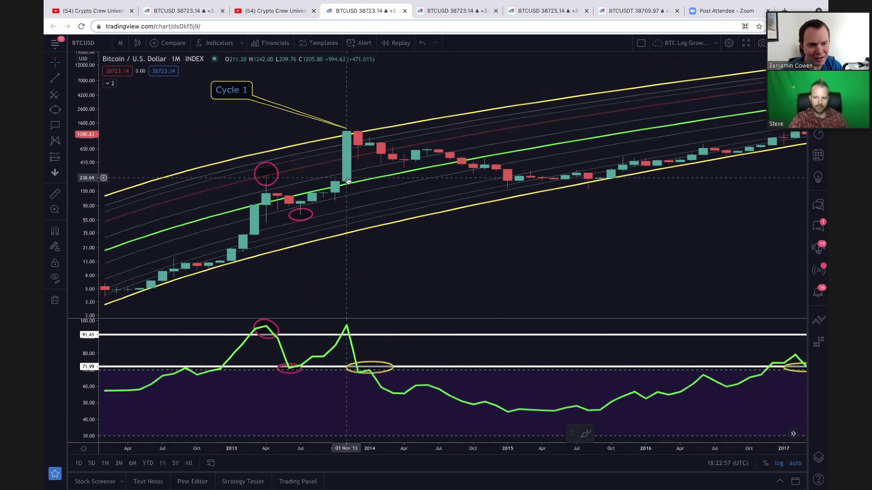
scroll(422, 224, "up", 1)
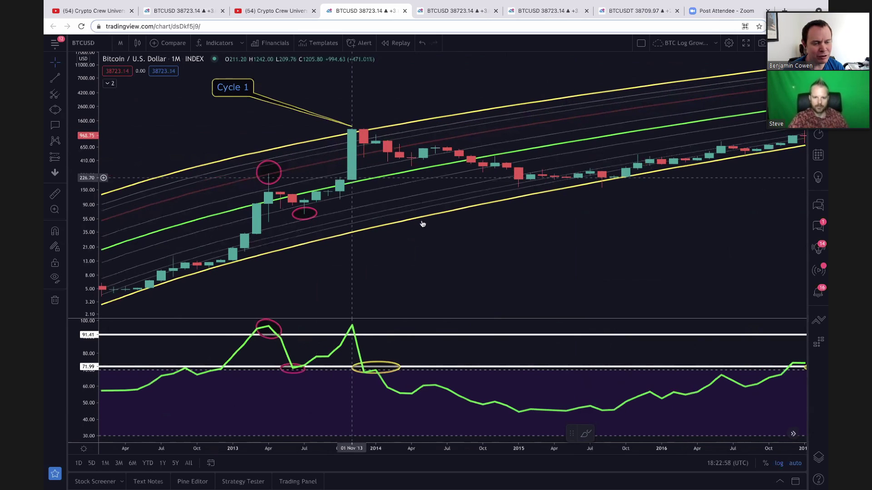
scroll(422, 224, "up", 1)
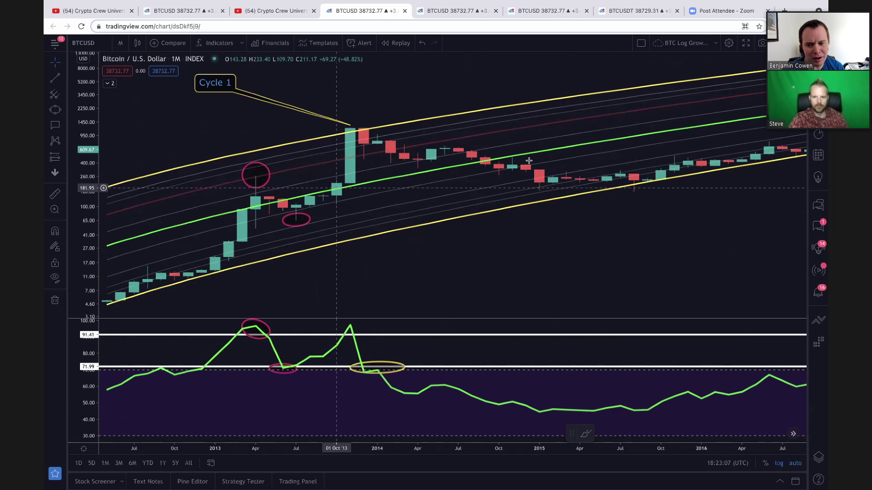
- Follow the growth bands from 2014 to the circled 2021 candles and check the oscillator at the 71.99 line
left_click_drag(529, 164, 505, 167)
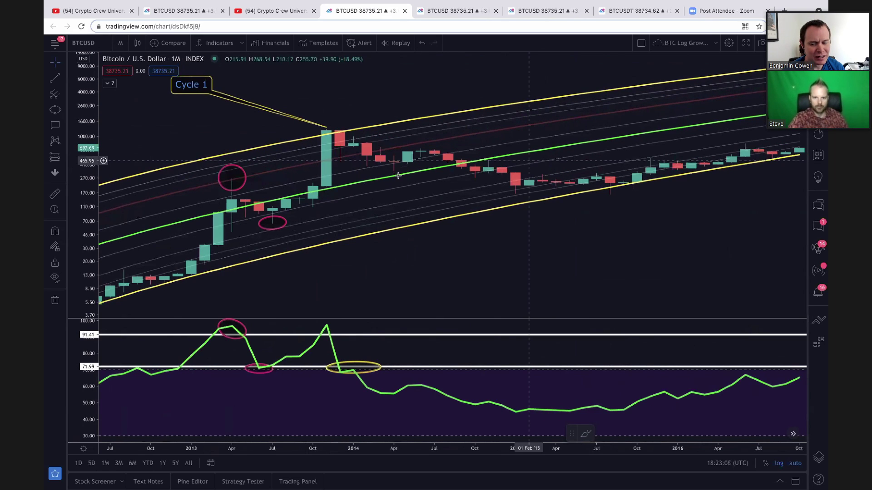
scroll(403, 181, "right", 5)
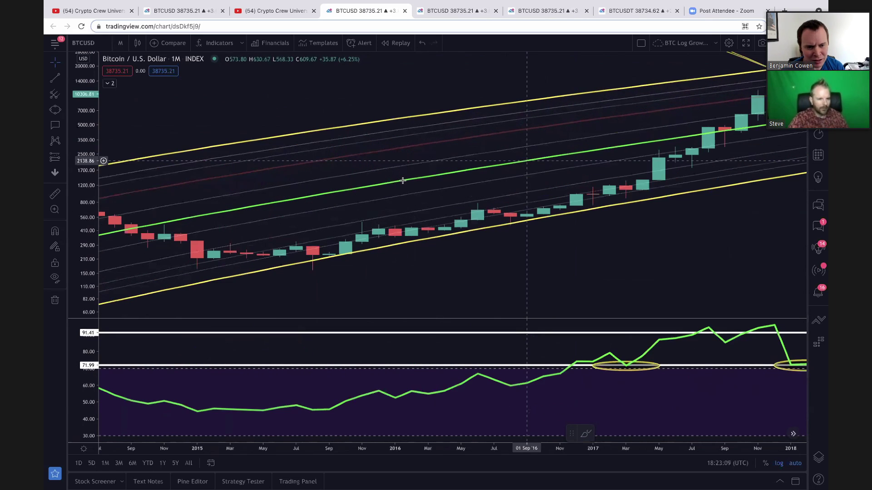
scroll(403, 181, "right", 5)
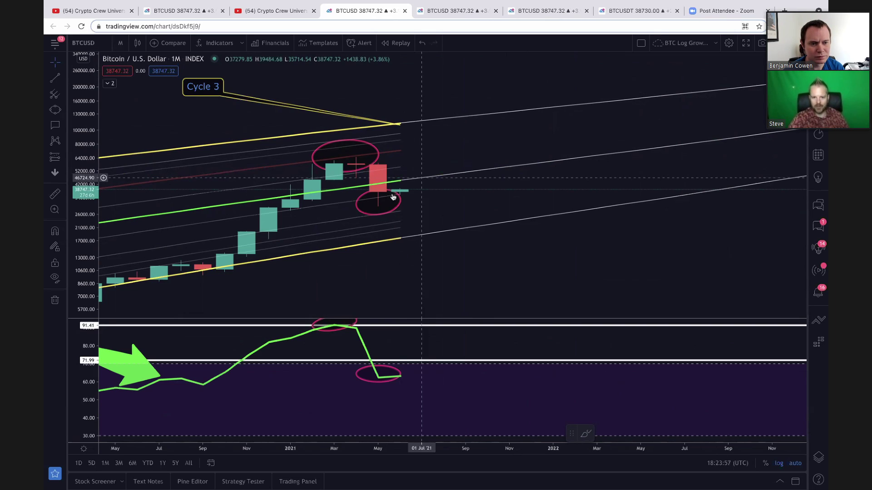
left_click(415, 362)
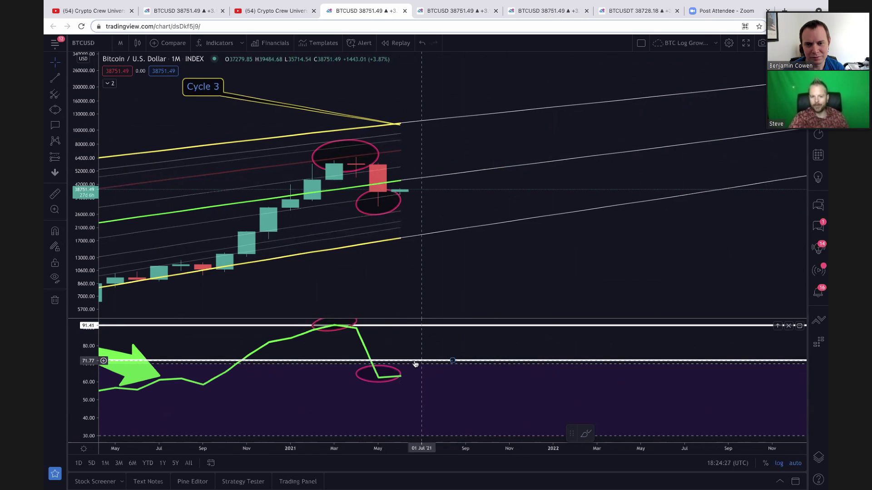
- Compare the circled 2021 oscillator drop with the Cycle 1 and Cycle 2 readings around the 71.99 line
scroll(414, 363, "left", 5)
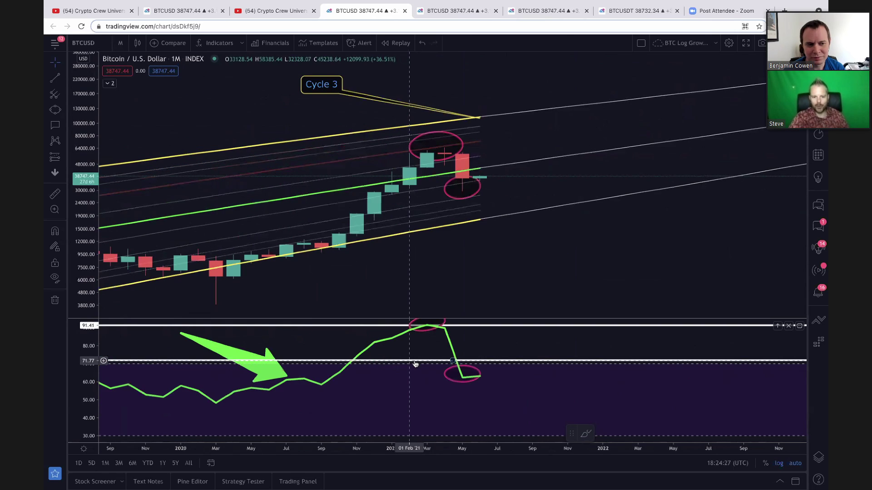
scroll(415, 364, "left", 1)
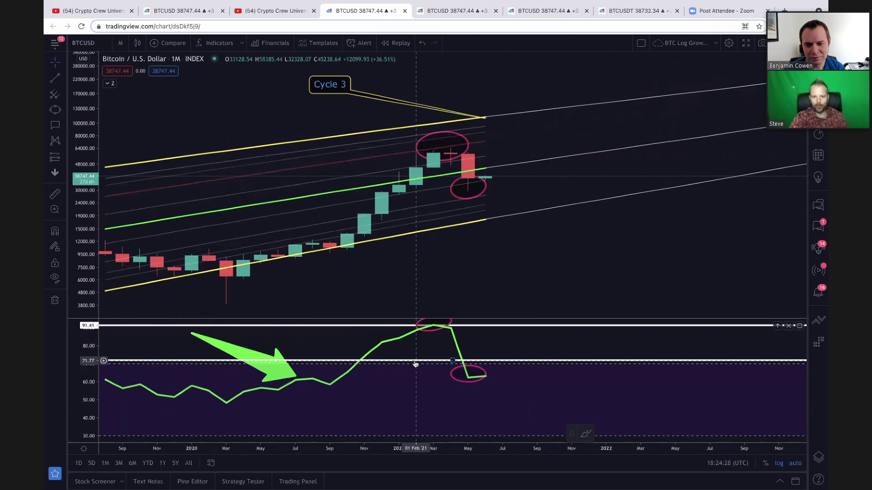
scroll(414, 364, "left", 3)
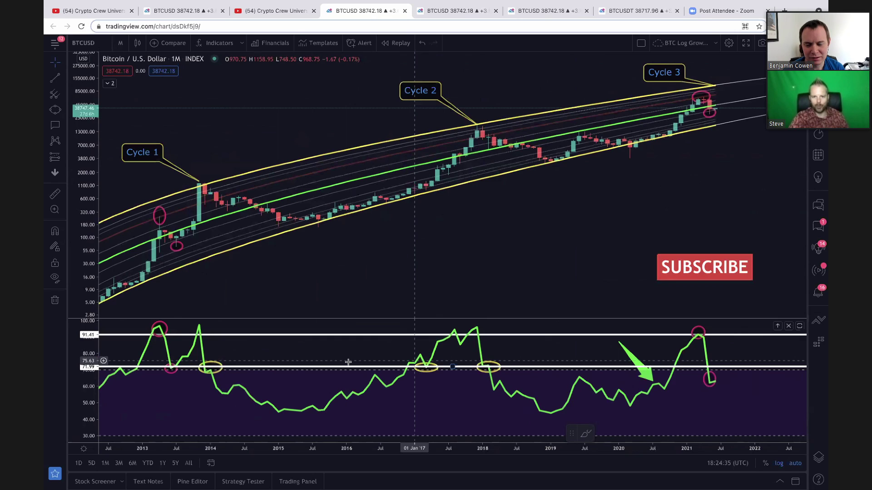
scroll(347, 362, "down", 1)
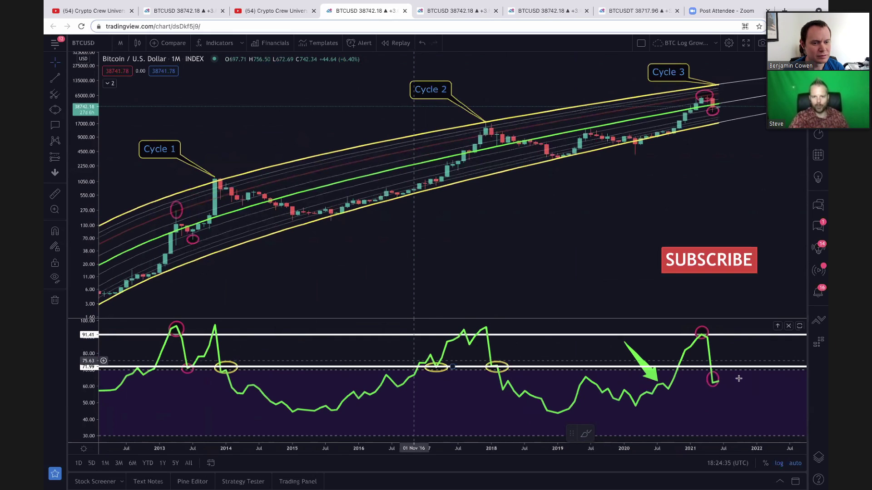
scroll(733, 367, "down", 1)
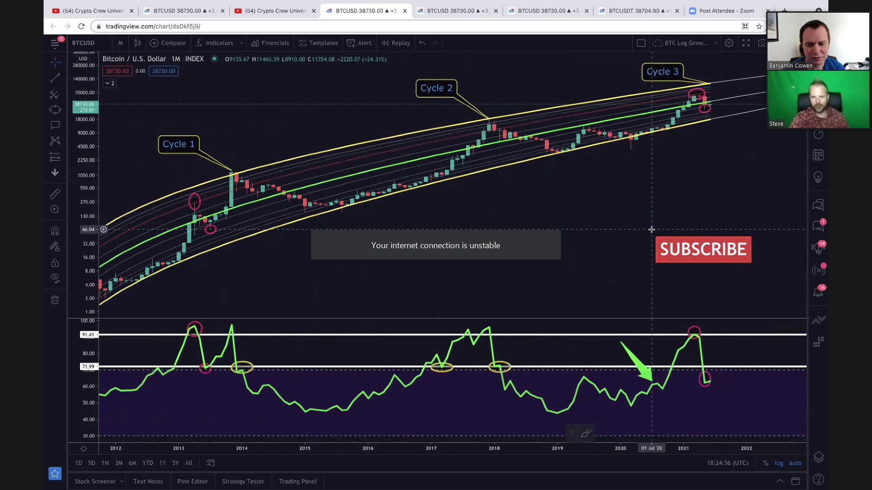
- Examine price from the Cycle 2 peak to the circled 2021 high and low, along with the projected growth bands
scroll(652, 230, "up", 1)
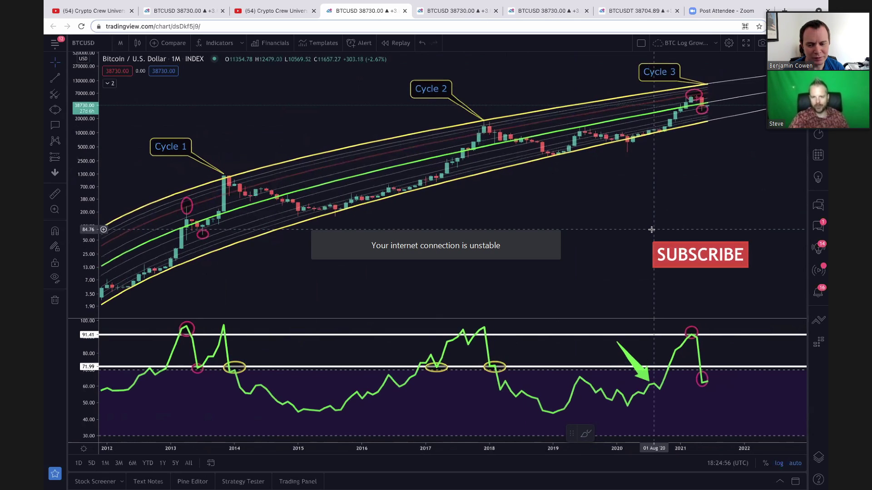
scroll(652, 229, "up", 1)
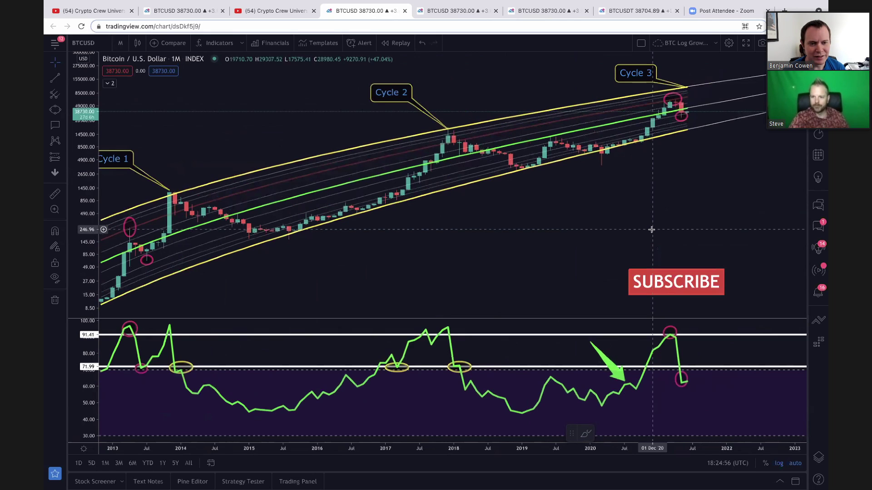
scroll(651, 229, "up", 1)
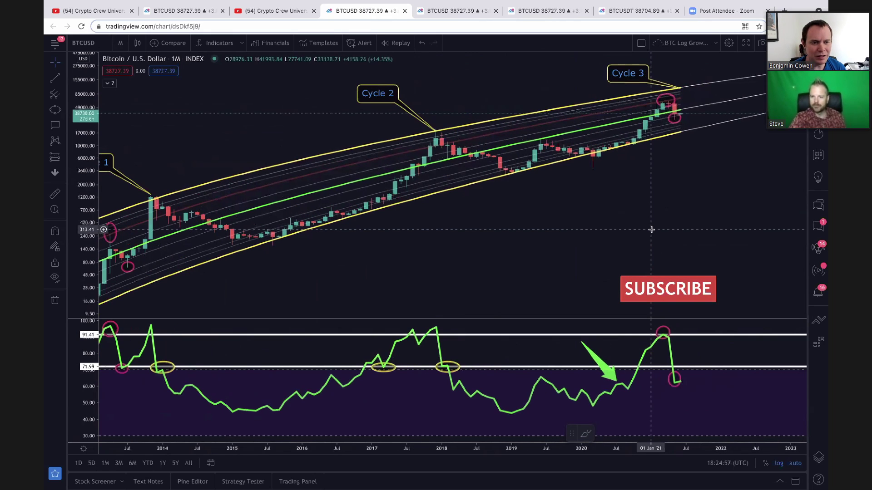
scroll(651, 230, "up", 1)
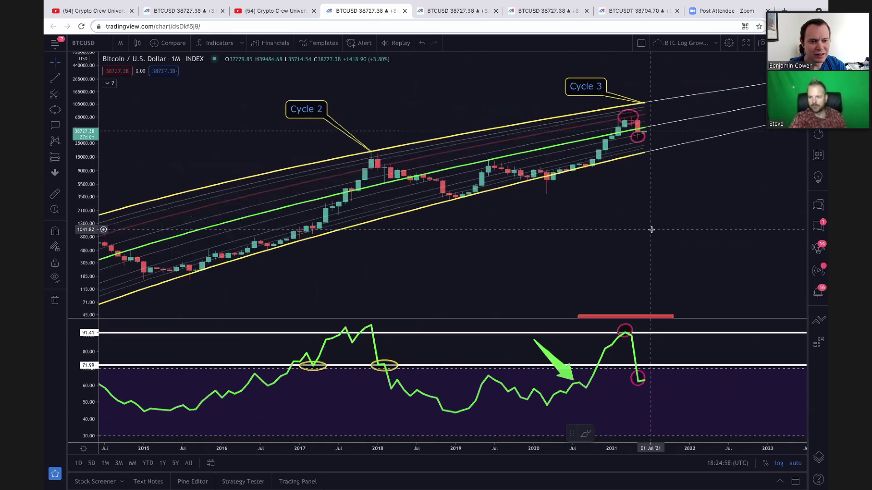
scroll(651, 230, "up", 1)
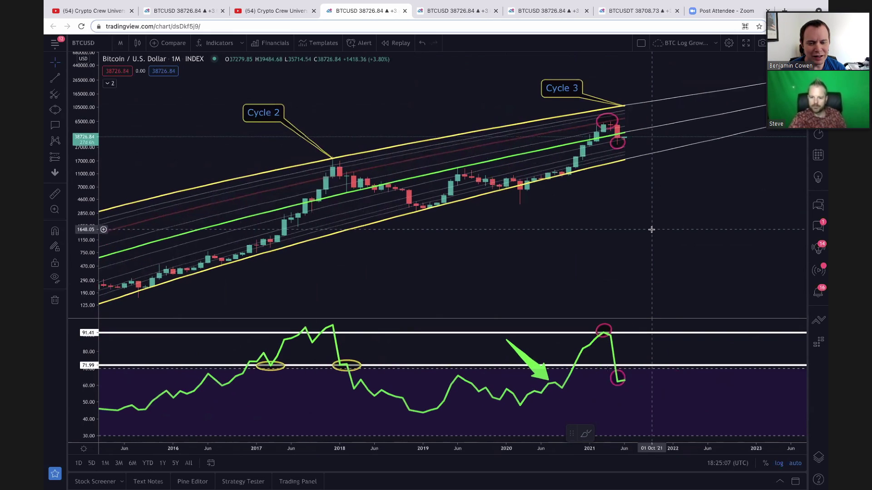
scroll(652, 230, "up", 1)
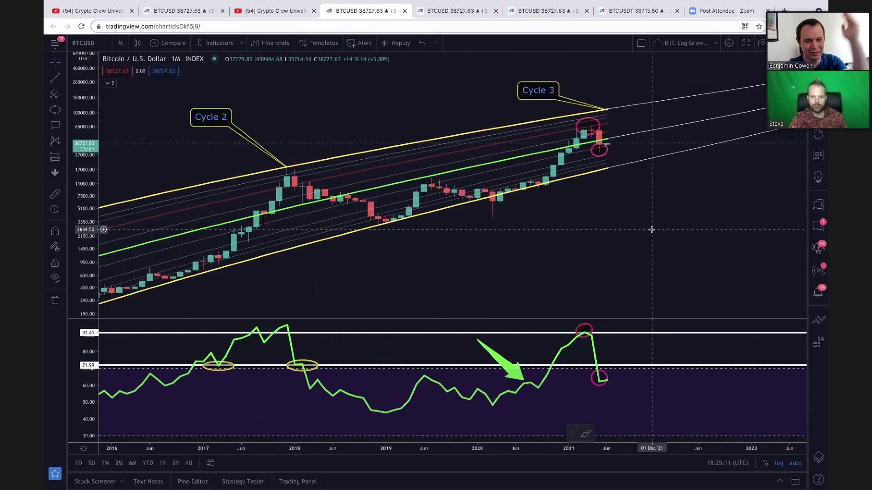
scroll(651, 229, "left", 1)
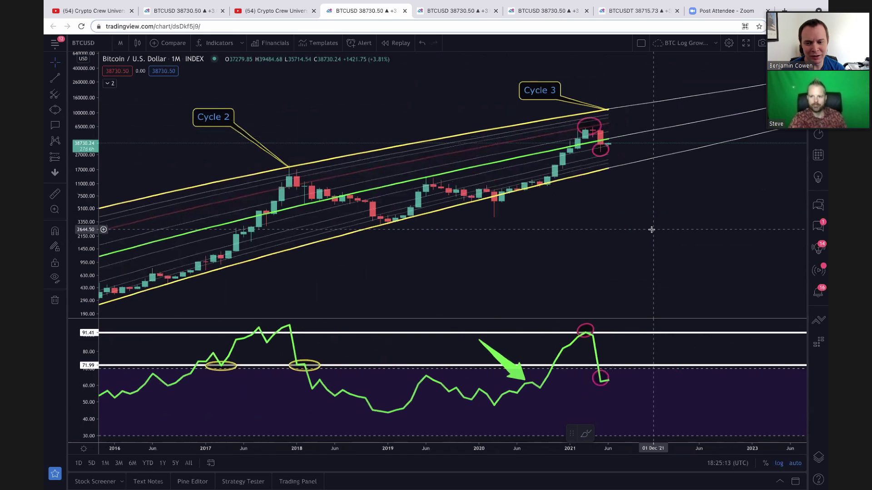
- Revisit the circled 2013 pullback before the Cycle 1 peak and compare it with the Cycle 3 pullback across the full history
scroll(651, 229, "down", 2)
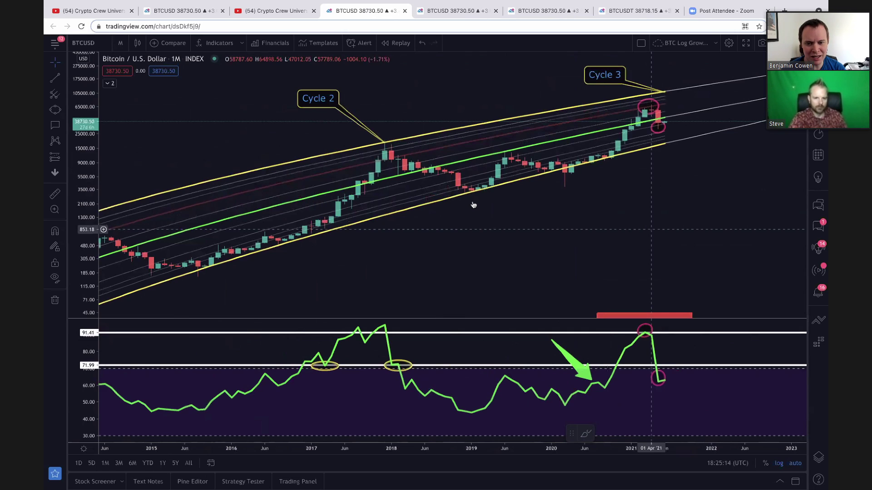
scroll(473, 205, "down", 2)
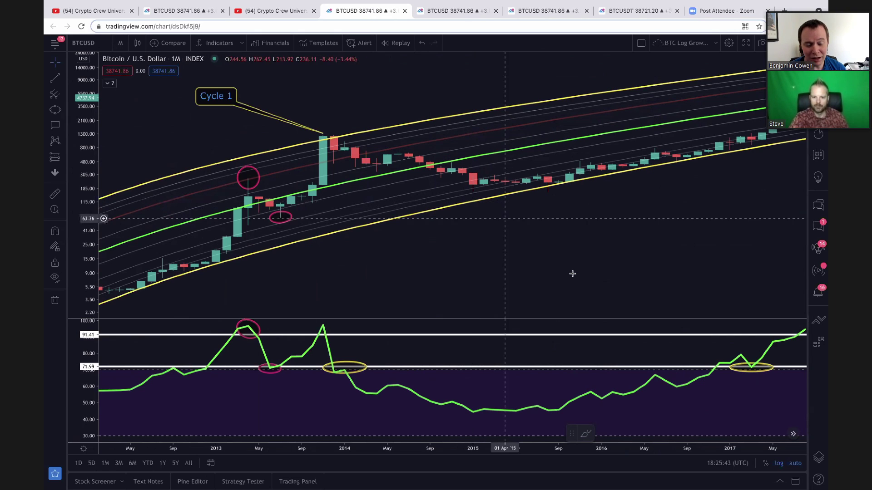
scroll(572, 273, "down", 3)
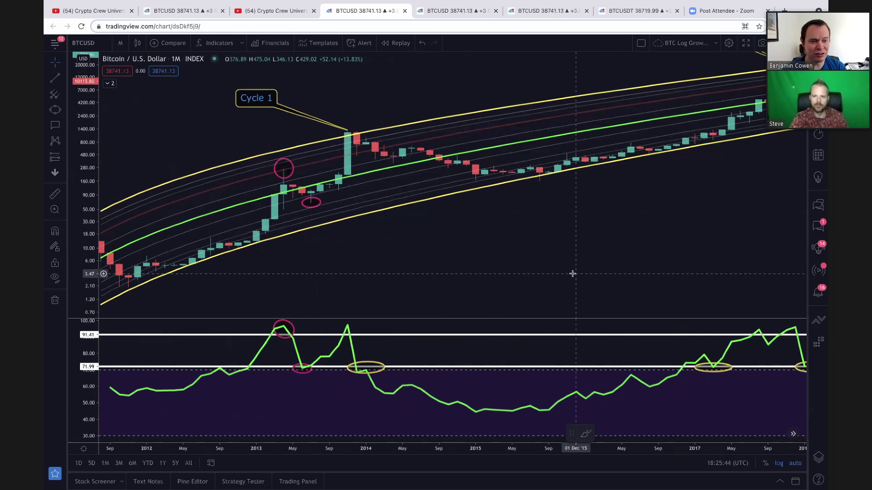
scroll(573, 274, "down", 1)
scroll(572, 273, "down", 1)
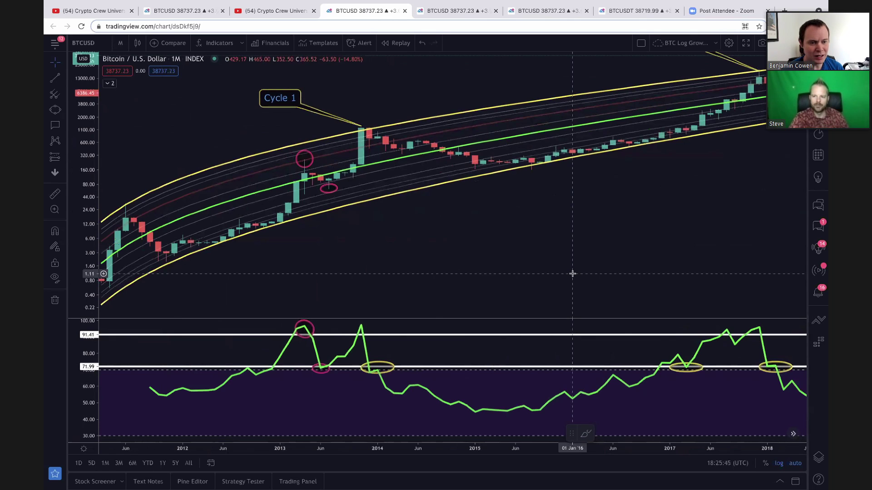
scroll(573, 274, "down", 1)
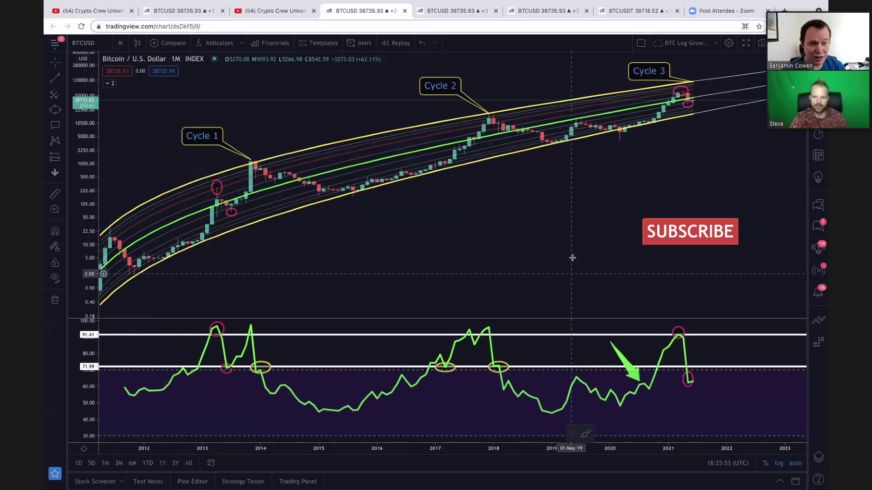
- Inspect the circled 2021 candles at the Cycle 3 callout and switch to the Crypto Crew University videos page on YouTube
scroll(572, 257, "right", 3)
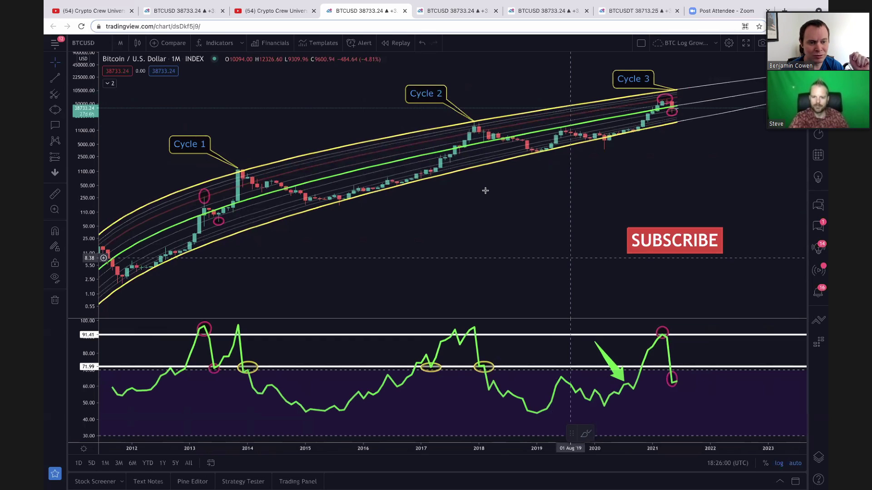
scroll(485, 191, "up", 5)
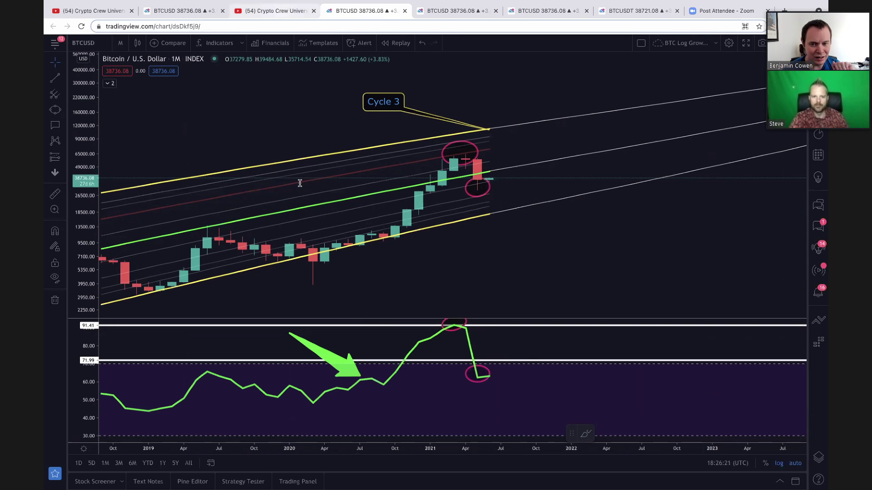
key("ctrl+shift+Tab")
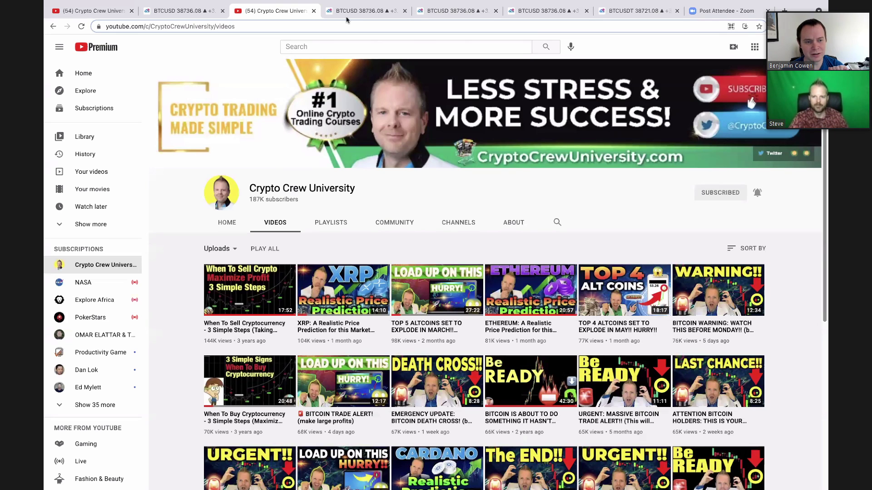